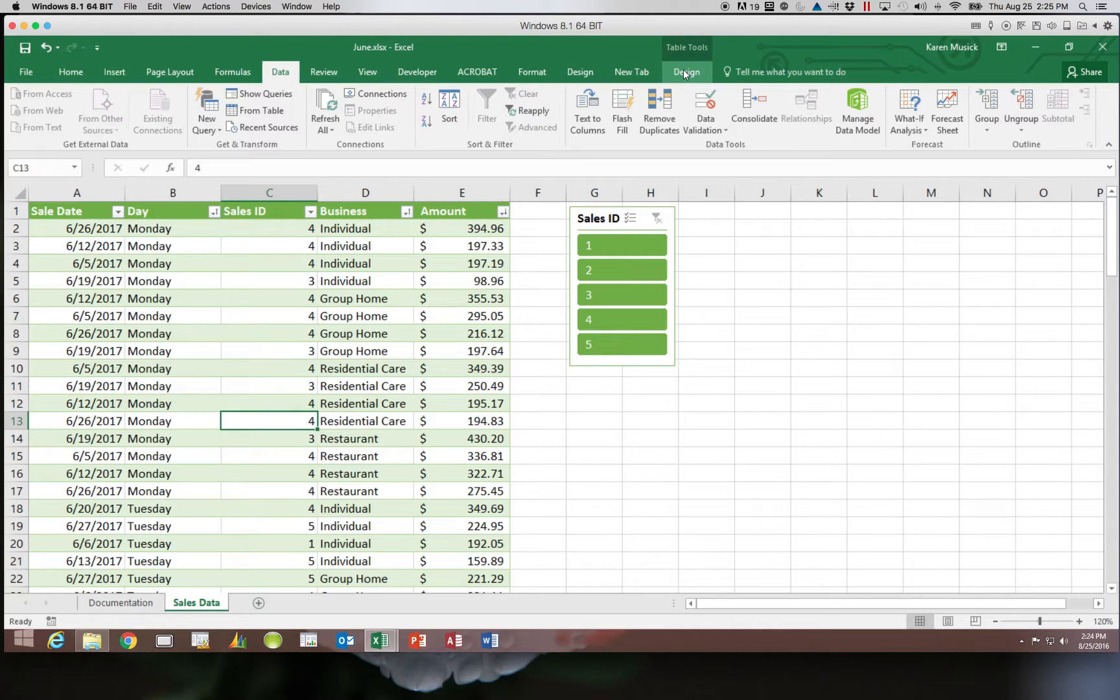
- Add a total row to the end of the JuneTbl sales table
{"action": "left_click", "coordinate": [683, 71]}
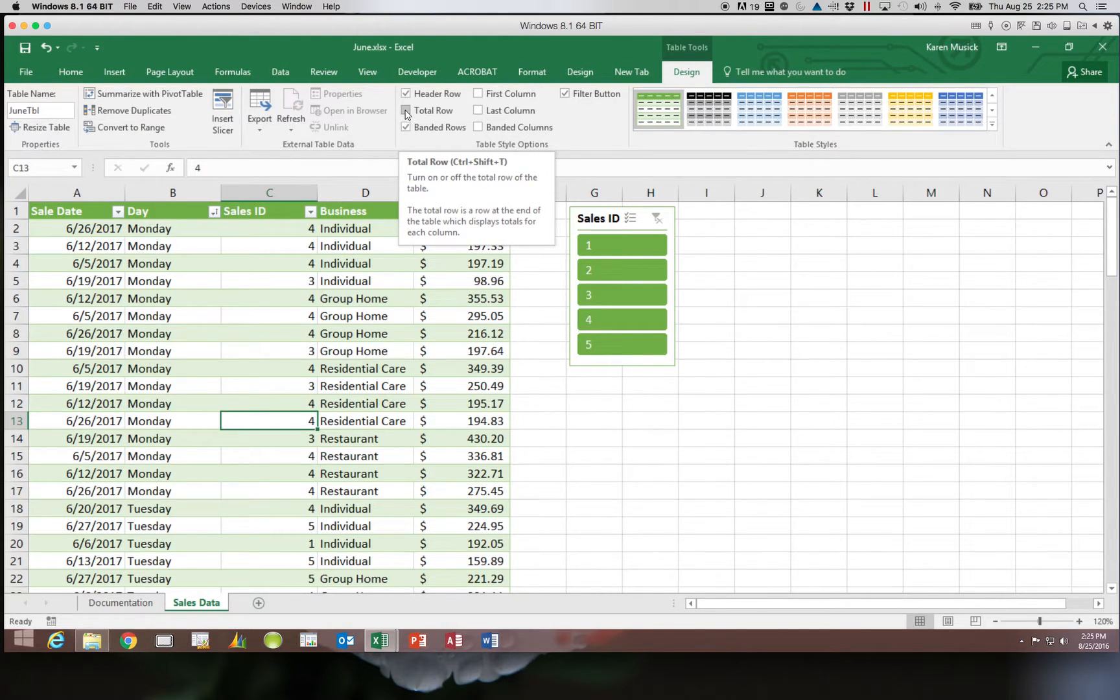
{"action": "left_click_drag", "start_coordinate": [1111, 243], "coordinate": [1100, 569]}
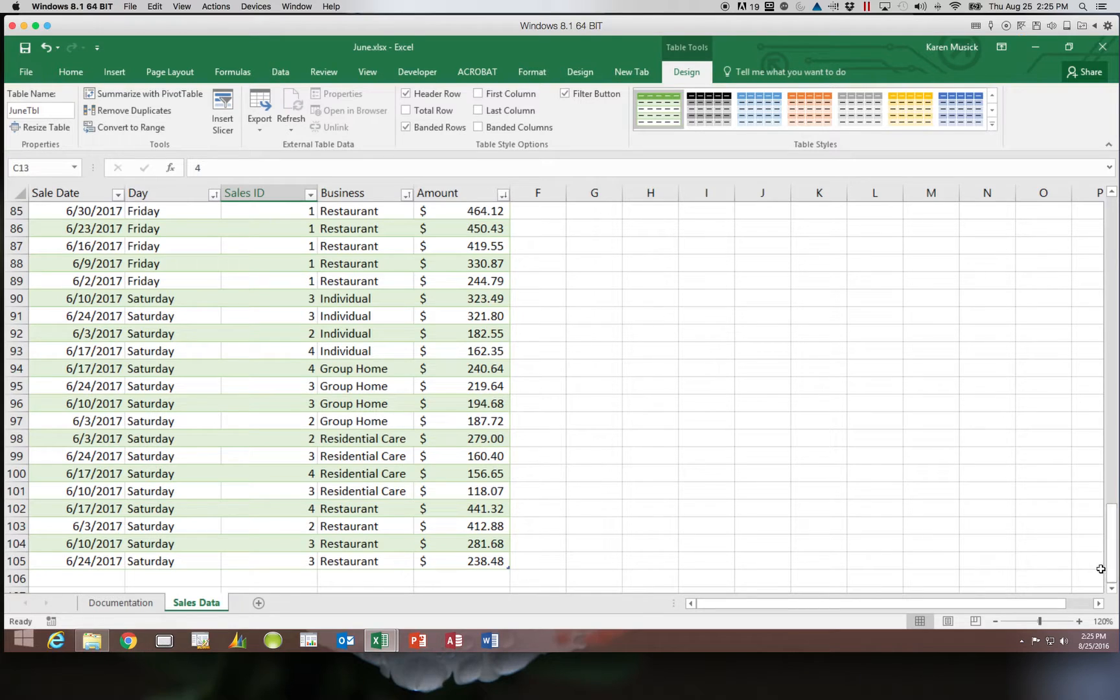
{"action": "left_click", "coordinate": [1112, 588]}
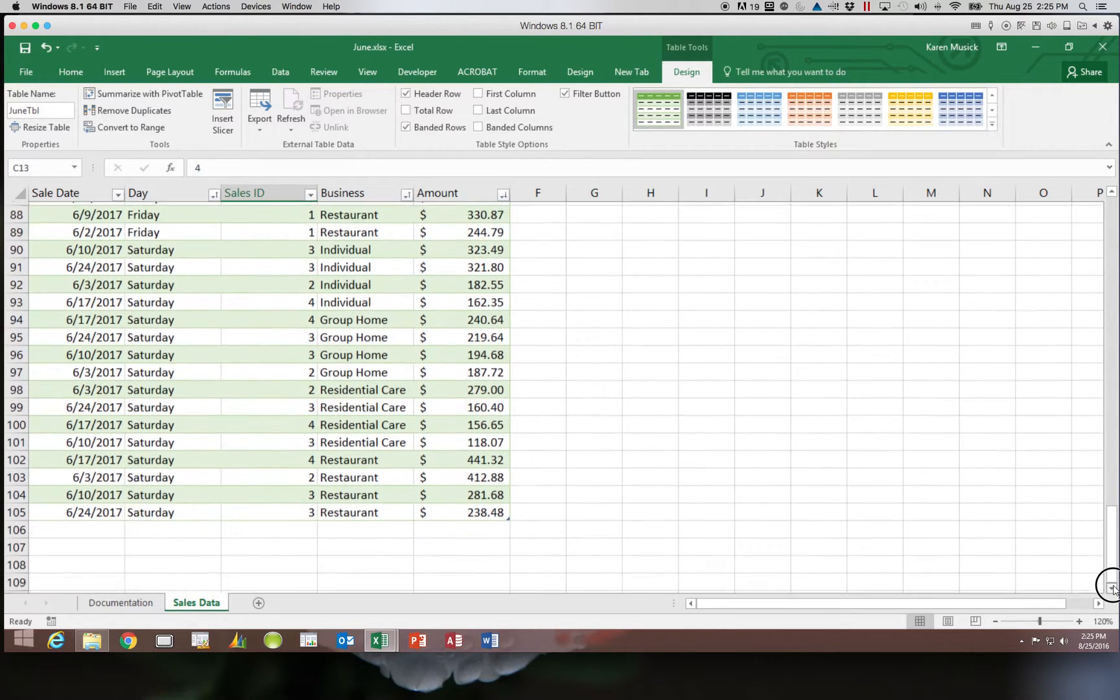
{"action": "left_click", "coordinate": [1111, 588]}
{"action": "left_click", "coordinate": [1112, 587]}
{"action": "left_click", "coordinate": [1112, 588]}
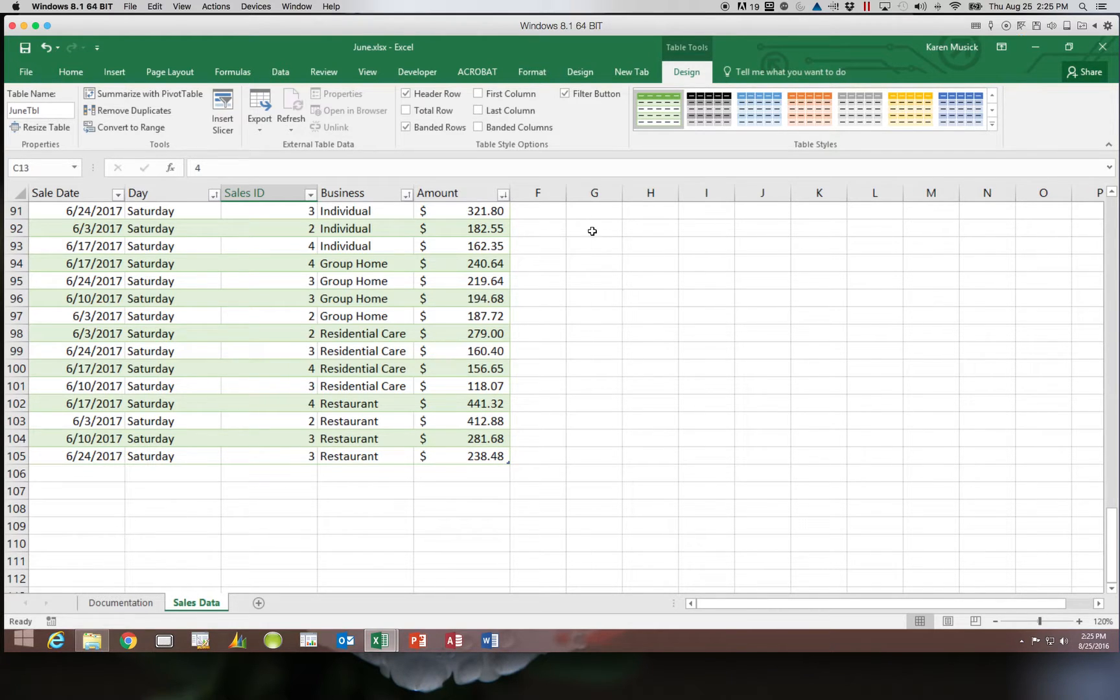
{"action": "left_click", "coordinate": [406, 111]}
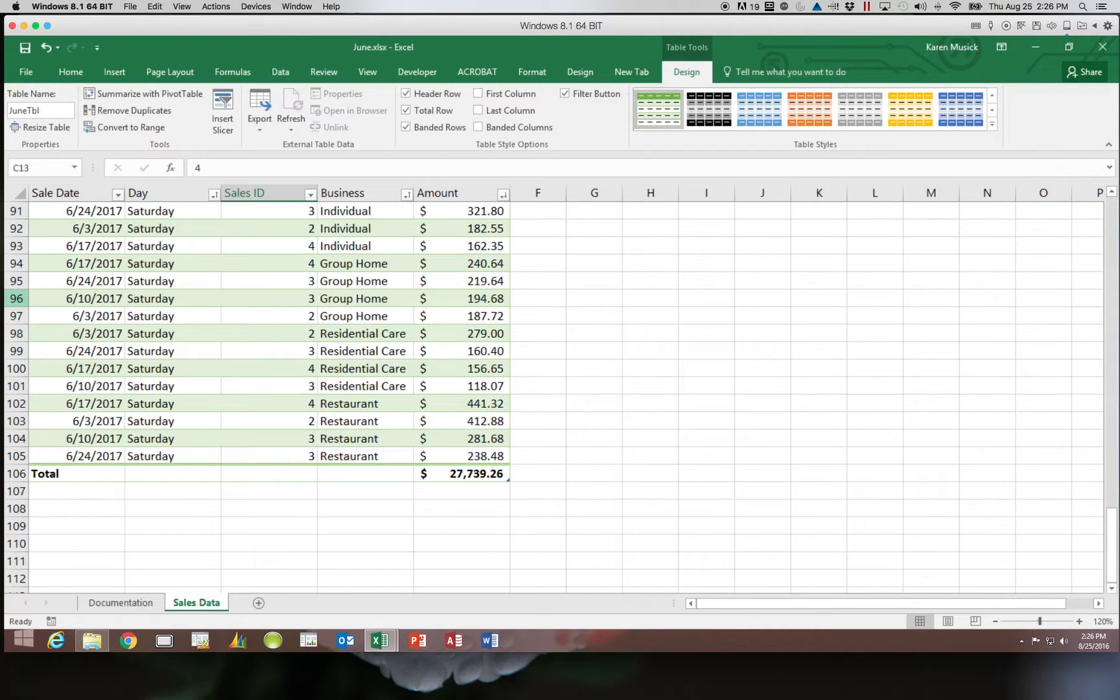
- Review the summary functions available for the Amount column's total and choose Sum
{"action": "left_click", "coordinate": [473, 475]}
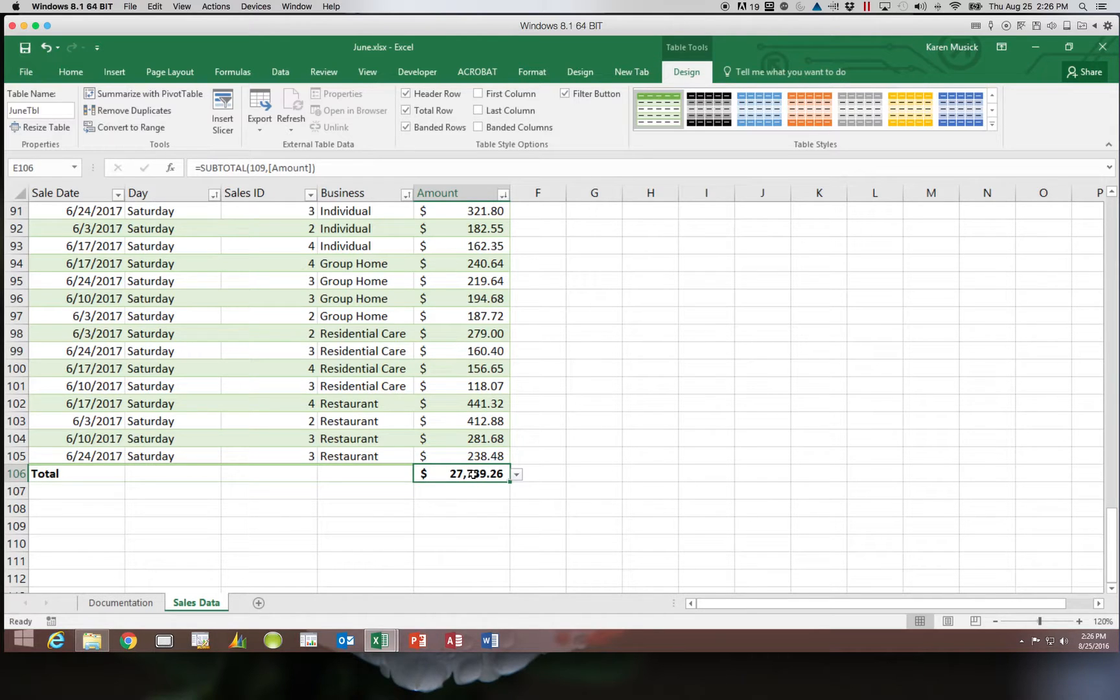
{"action": "left_click", "coordinate": [518, 477]}
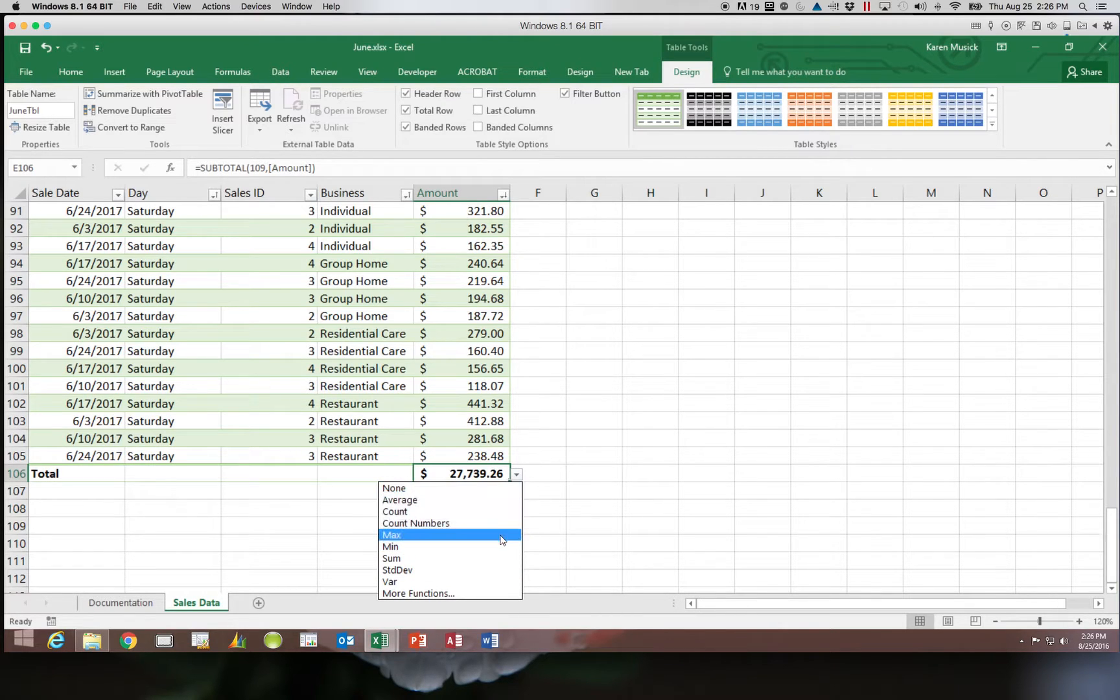
{"action": "left_click", "coordinate": [500, 557]}
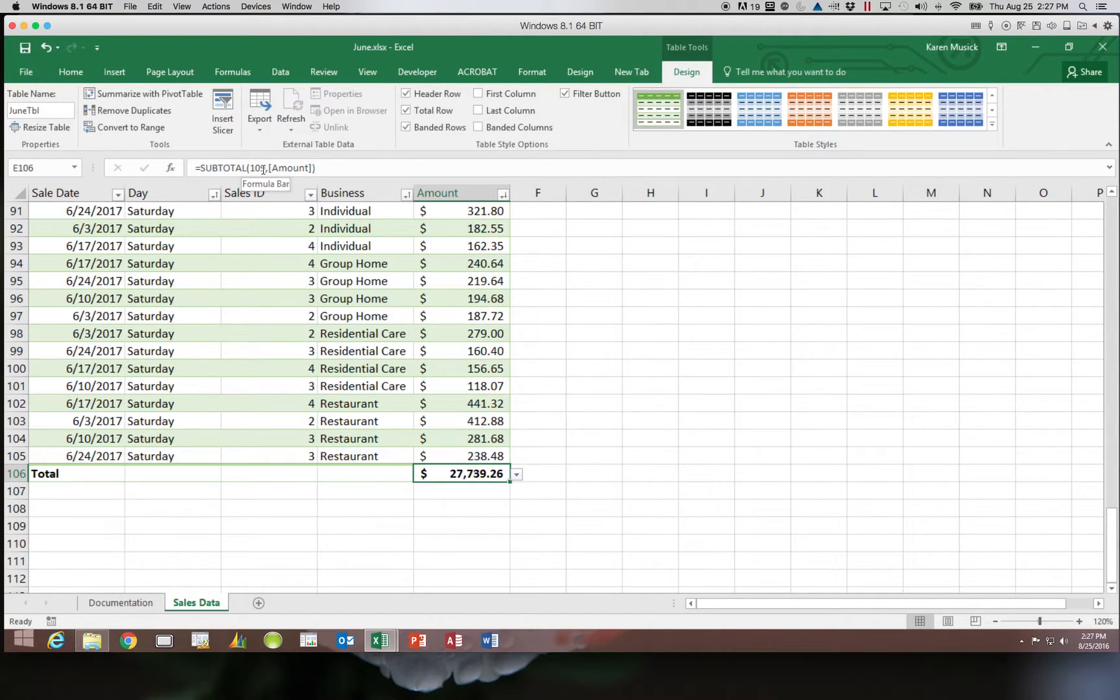
{"action": "left_click", "coordinate": [516, 474]}
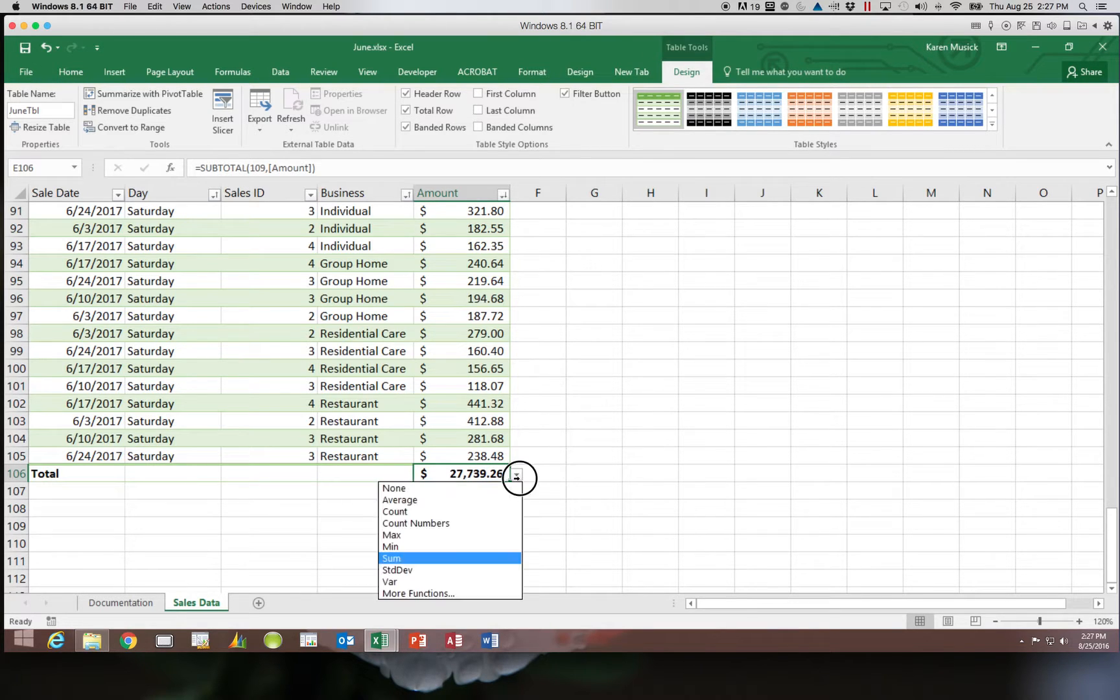
{"action": "left_click", "coordinate": [412, 560]}
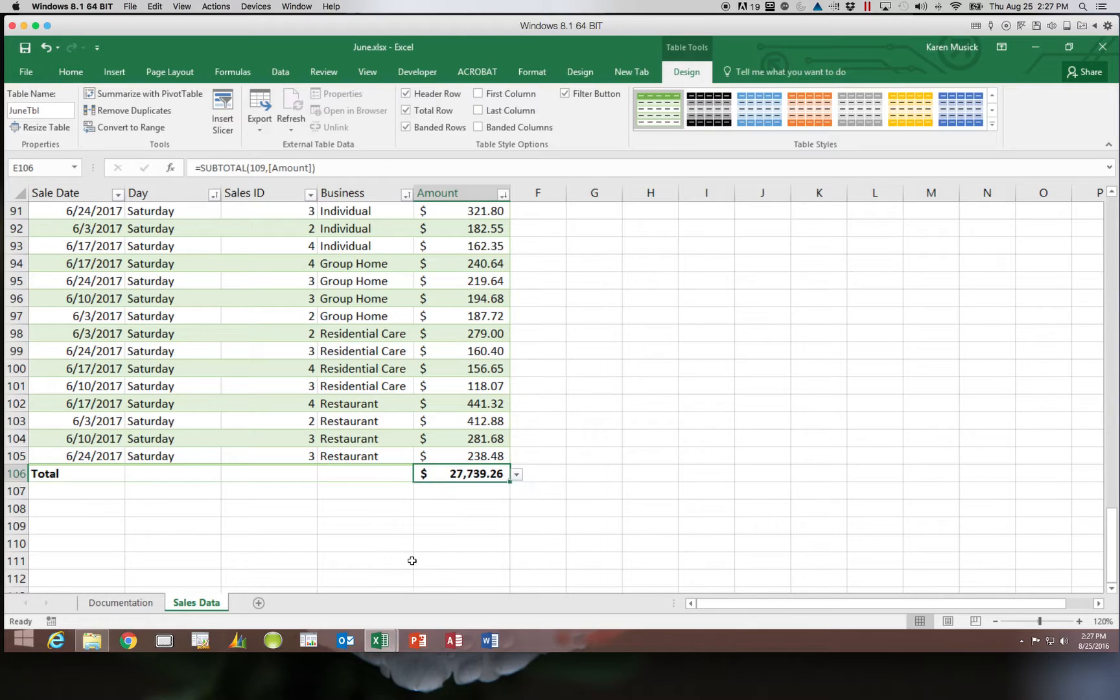
{"action": "left_click", "coordinate": [516, 475]}
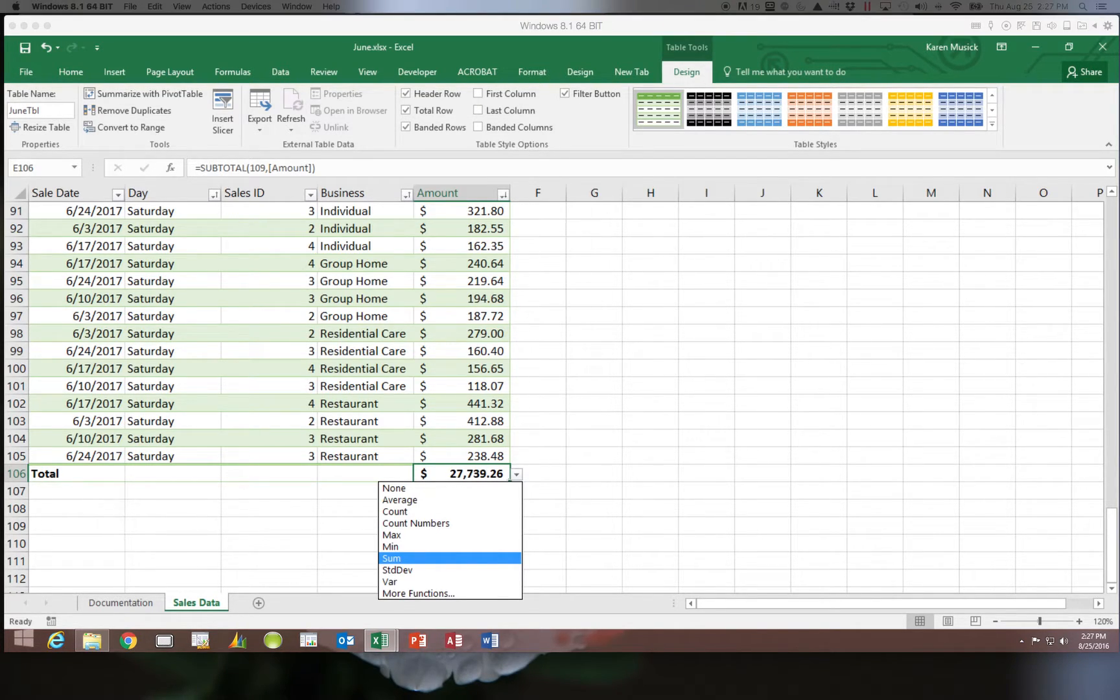
{"action": "left_click", "coordinate": [514, 477]}
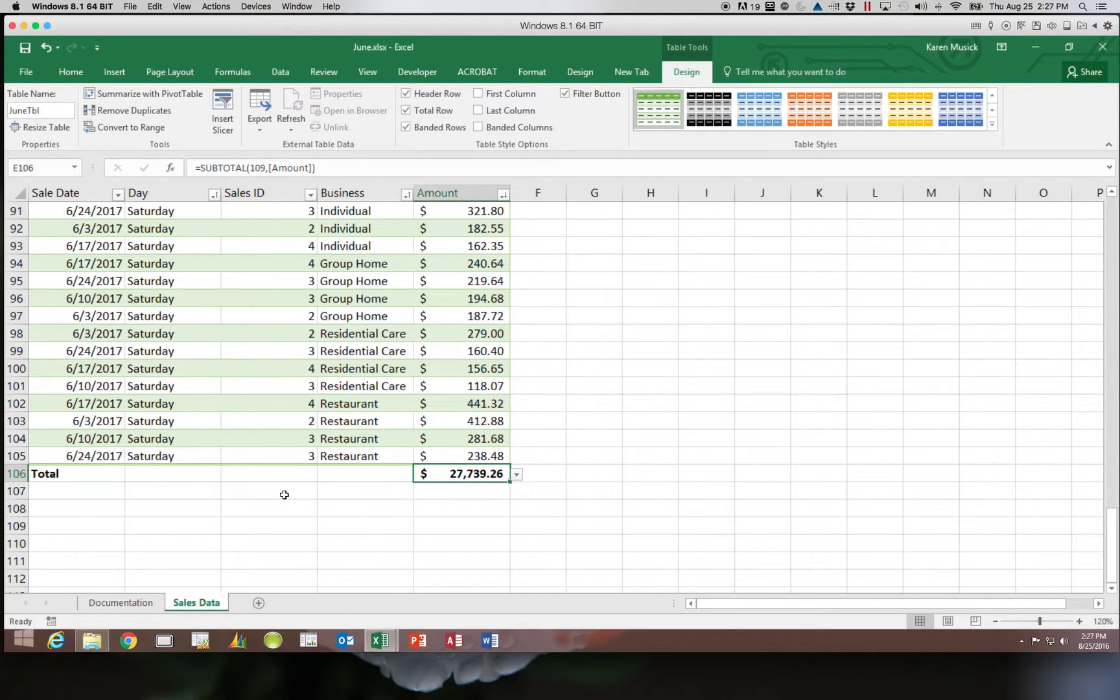
- Summarize the Day column in the total row, trying Count Numbers first and settling on Count
{"action": "left_click", "coordinate": [188, 477]}
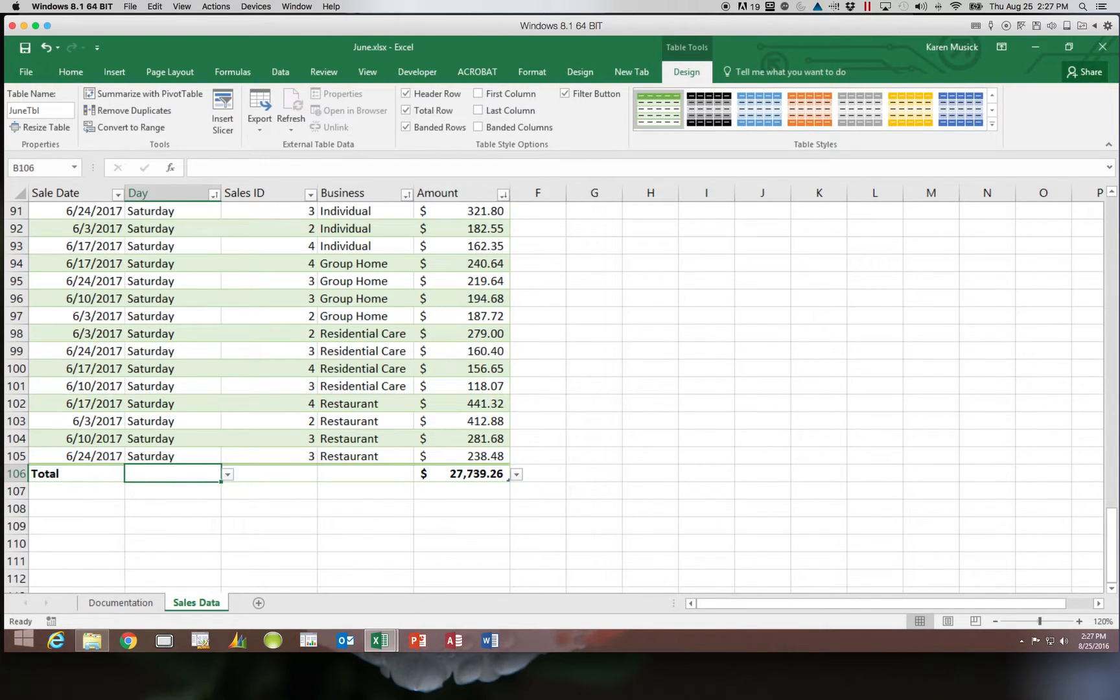
{"action": "left_click", "coordinate": [227, 477]}
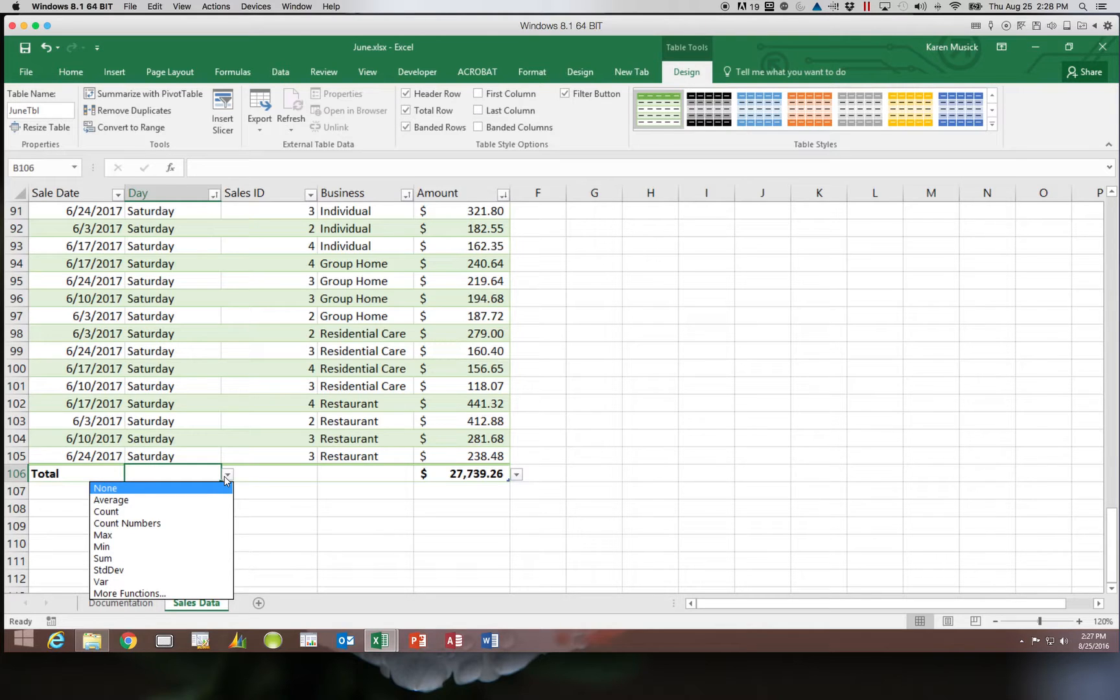
{"action": "left_click", "coordinate": [146, 522]}
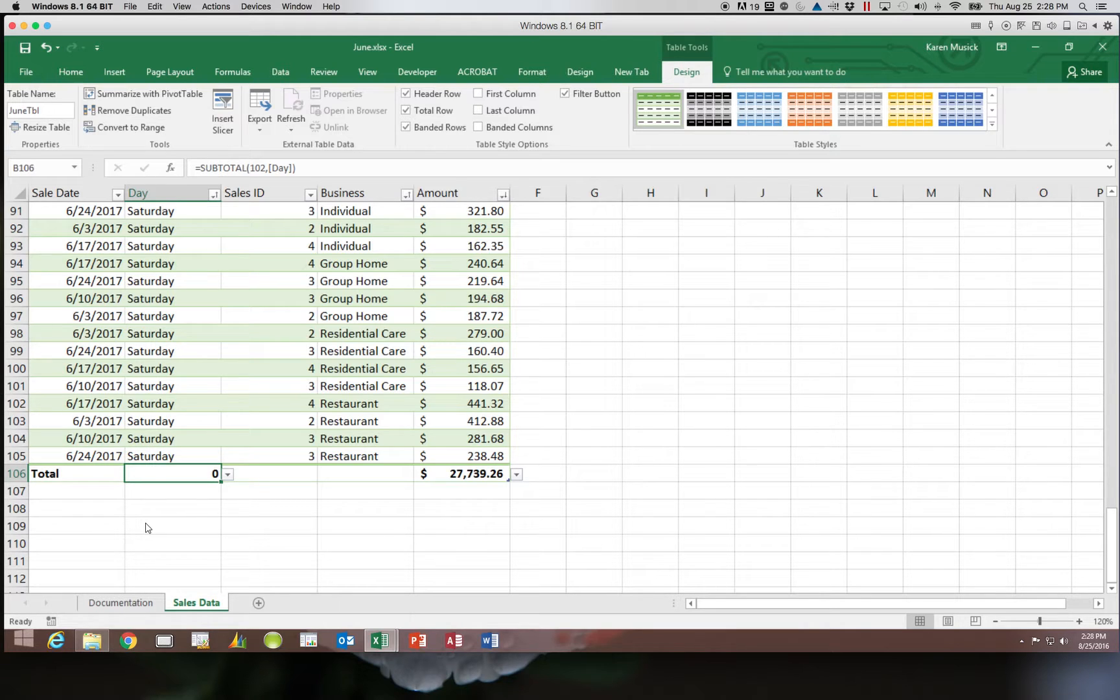
{"action": "left_click", "coordinate": [228, 476]}
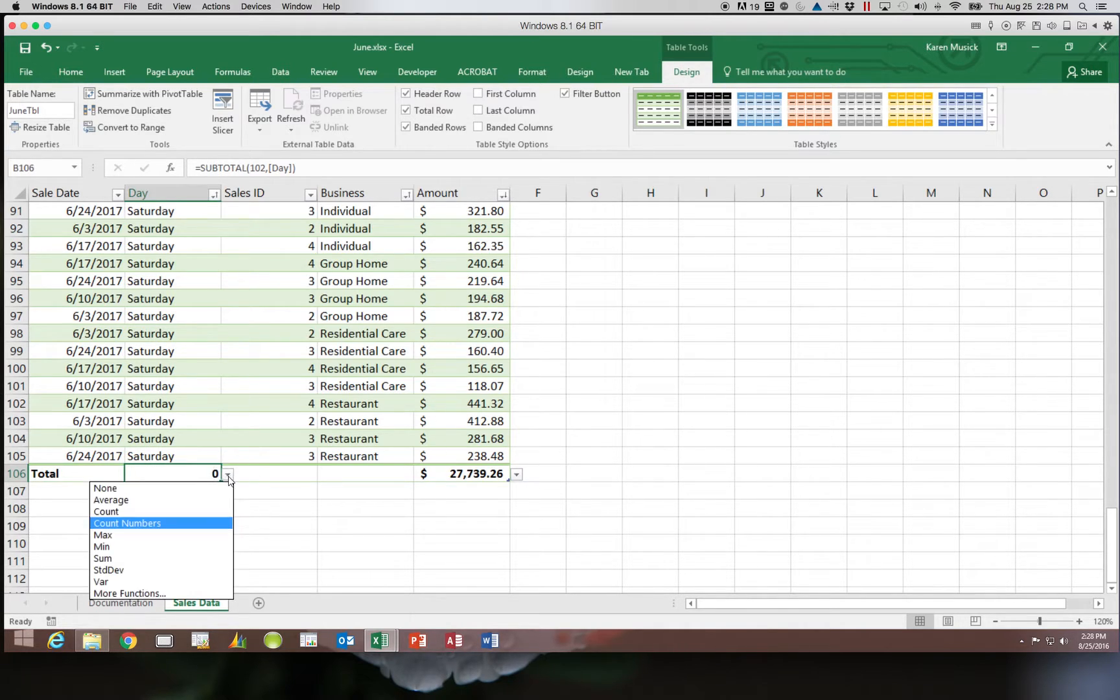
{"action": "left_click", "coordinate": [201, 512]}
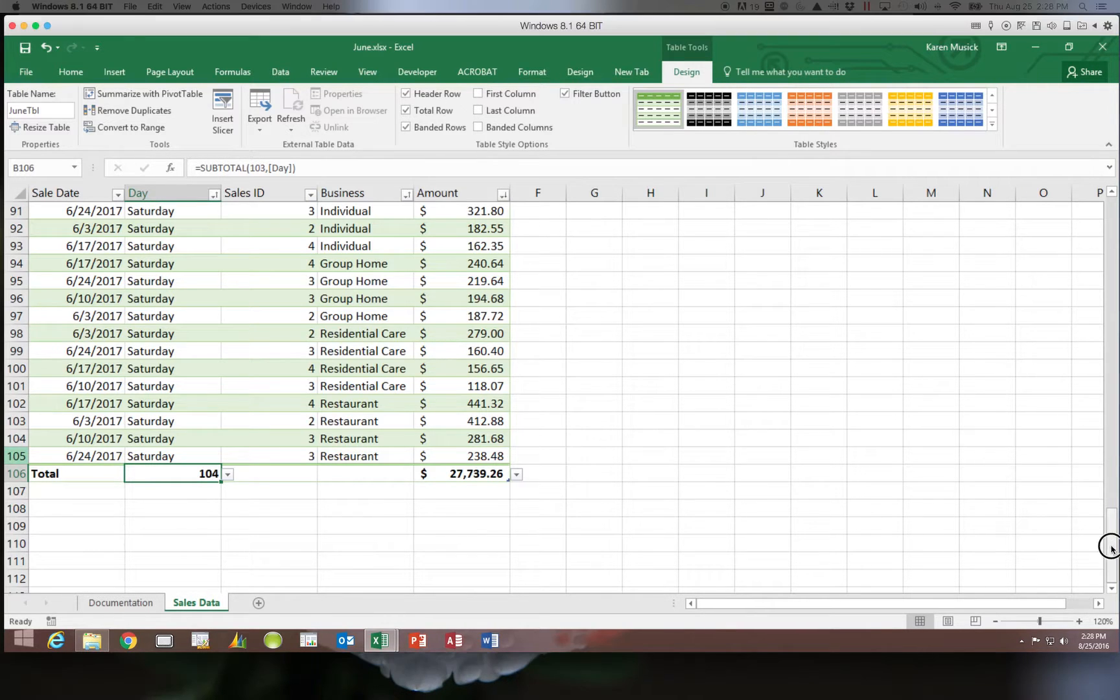
- Filter the table to Sales ID 2 with the slicer
{"action": "scroll", "coordinate": [1115, 415], "scroll_direction": "up", "scroll_amount": 15}
{"action": "scroll", "coordinate": [1115, 261], "scroll_direction": "up", "scroll_amount": 13}
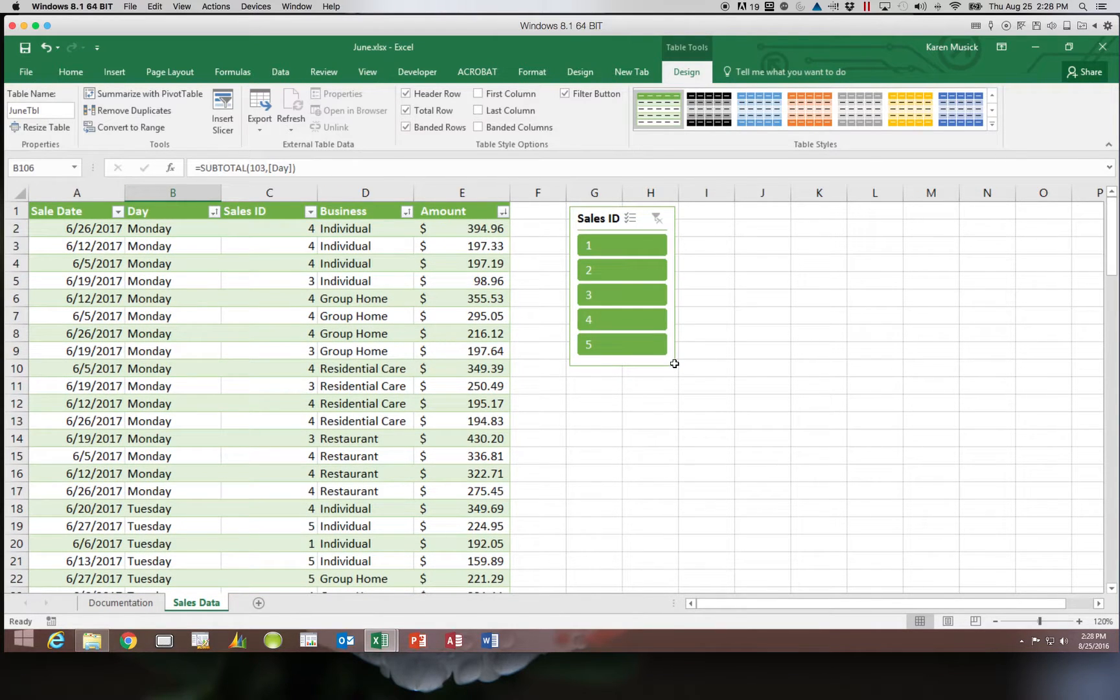
{"action": "left_click", "coordinate": [635, 267]}
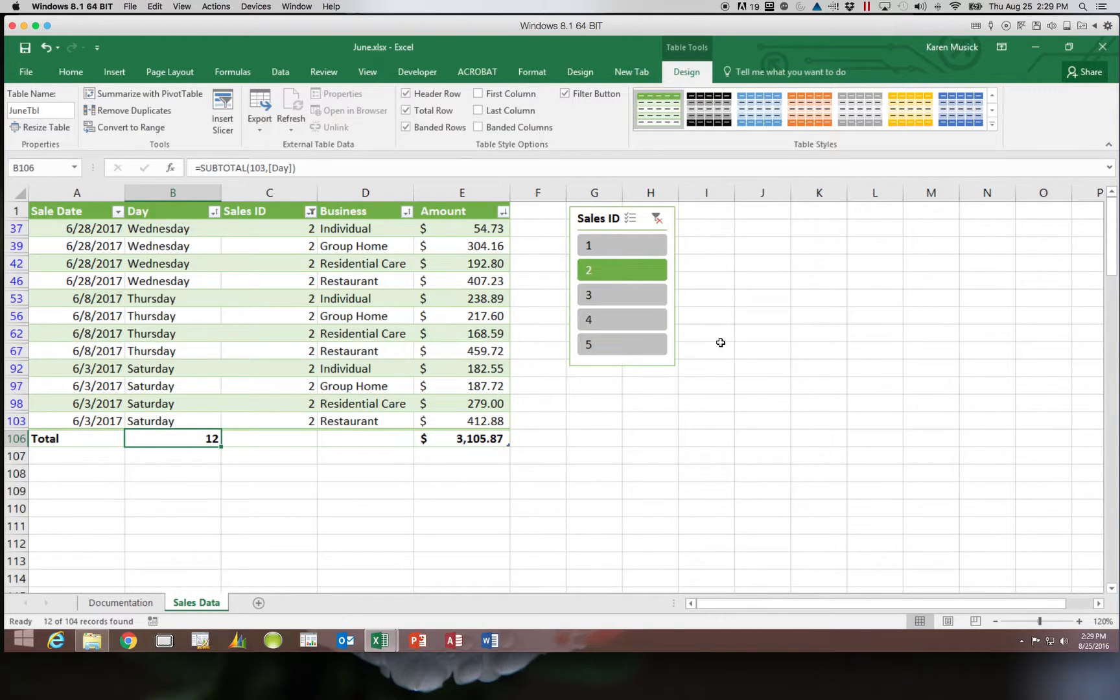
- Filter the table to Sales IDs 1 and 5 with the slicer and check the total row
{"action": "left_click", "coordinate": [637, 247]}
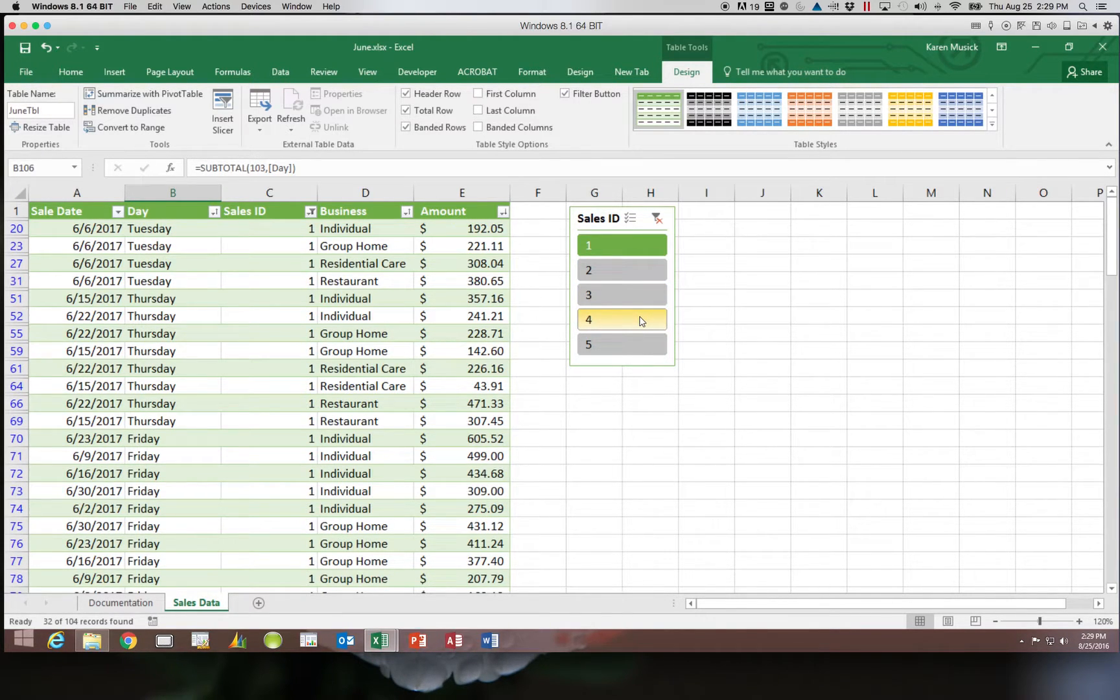
{"action": "left_click", "coordinate": [623, 350]}
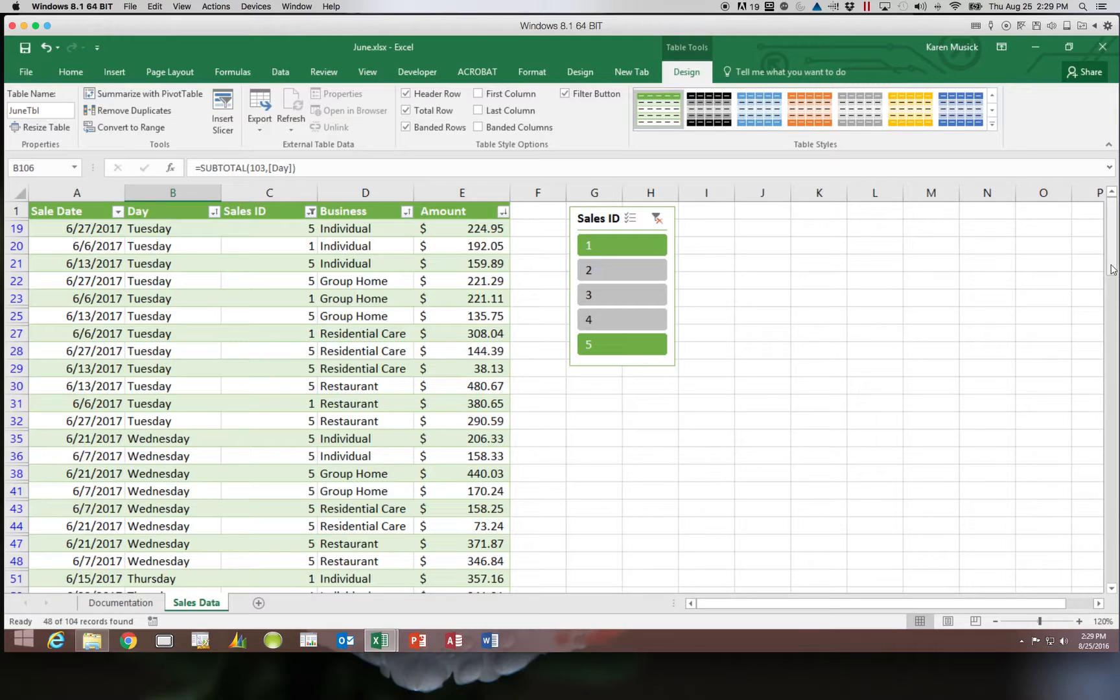
{"action": "left_click_drag", "start_coordinate": [1113, 270], "coordinate": [1100, 539]}
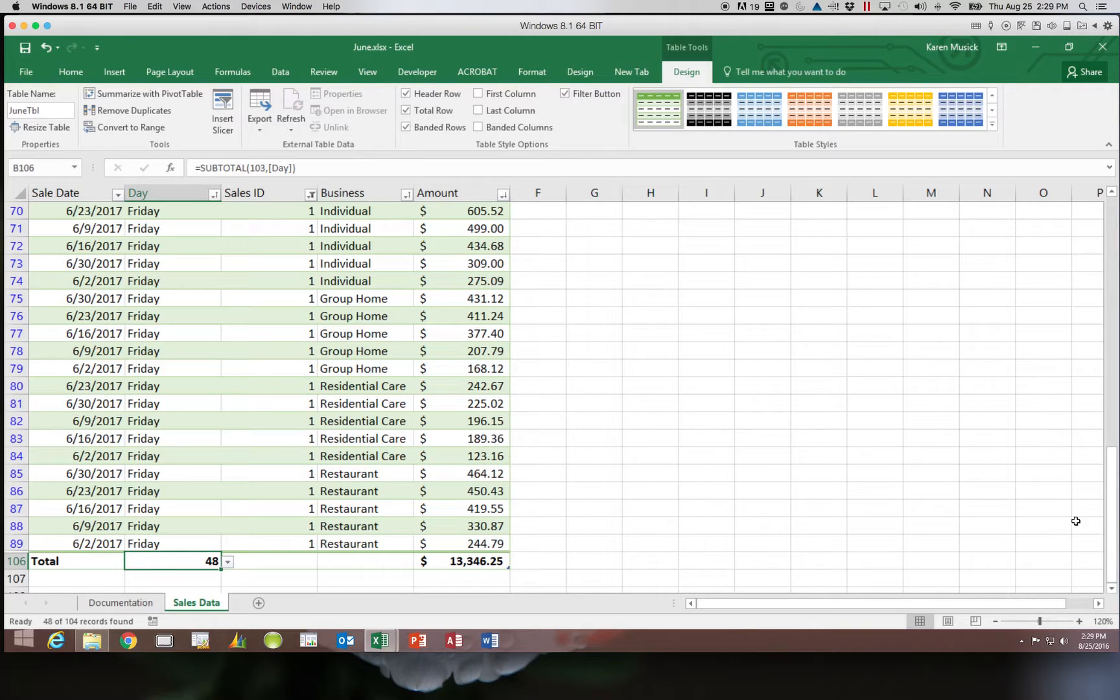
{"action": "left_click", "coordinate": [1110, 478]}
{"action": "left_click_drag", "start_coordinate": [1110, 479], "coordinate": [1114, 253]}
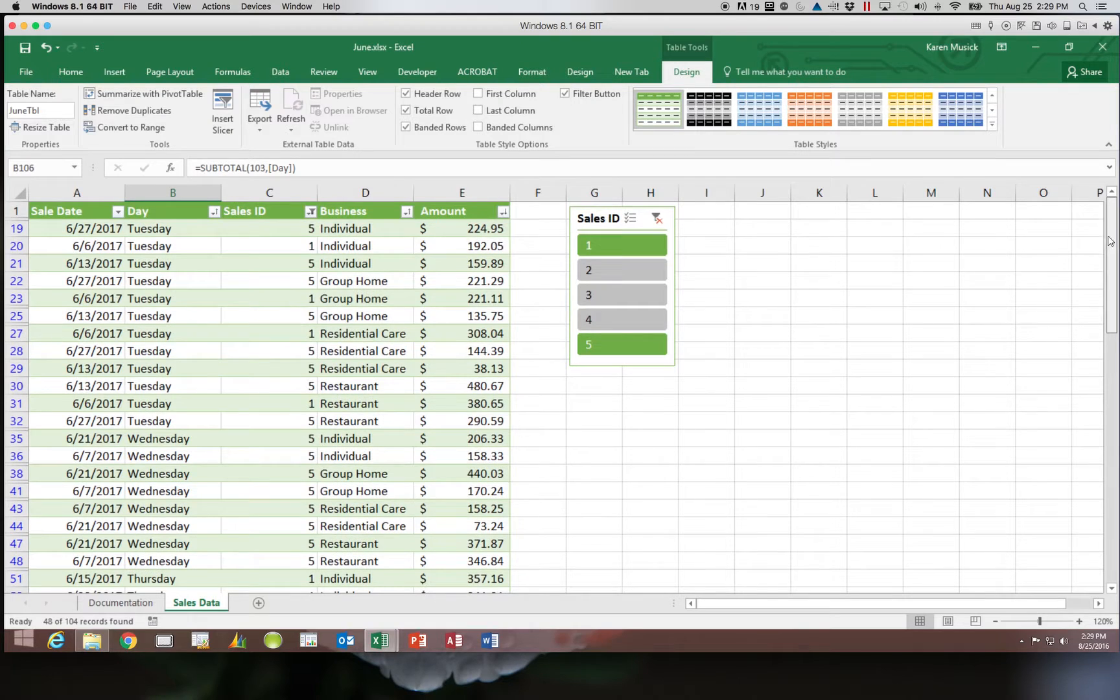
- Clear the slicer's filter so that all Sales IDs are included
{"action": "left_click", "coordinate": [658, 220]}
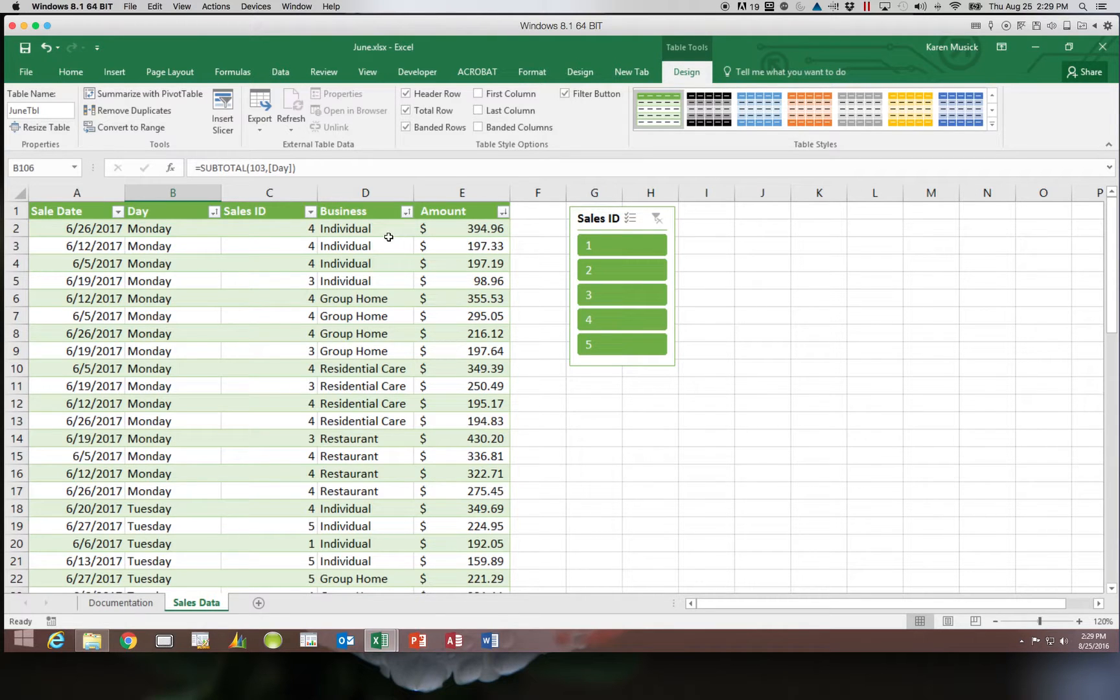
{"action": "scroll", "coordinate": [310, 218], "scroll_direction": "right", "scroll_amount": 5}
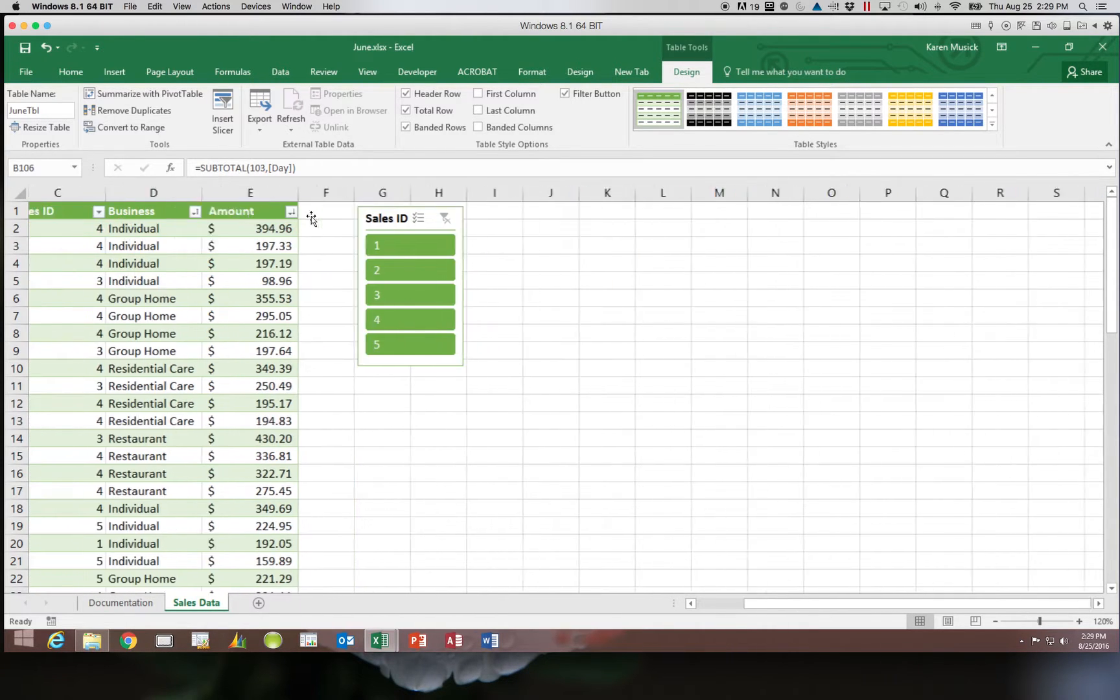
{"action": "left_click_drag", "start_coordinate": [782, 600], "coordinate": [723, 601]}
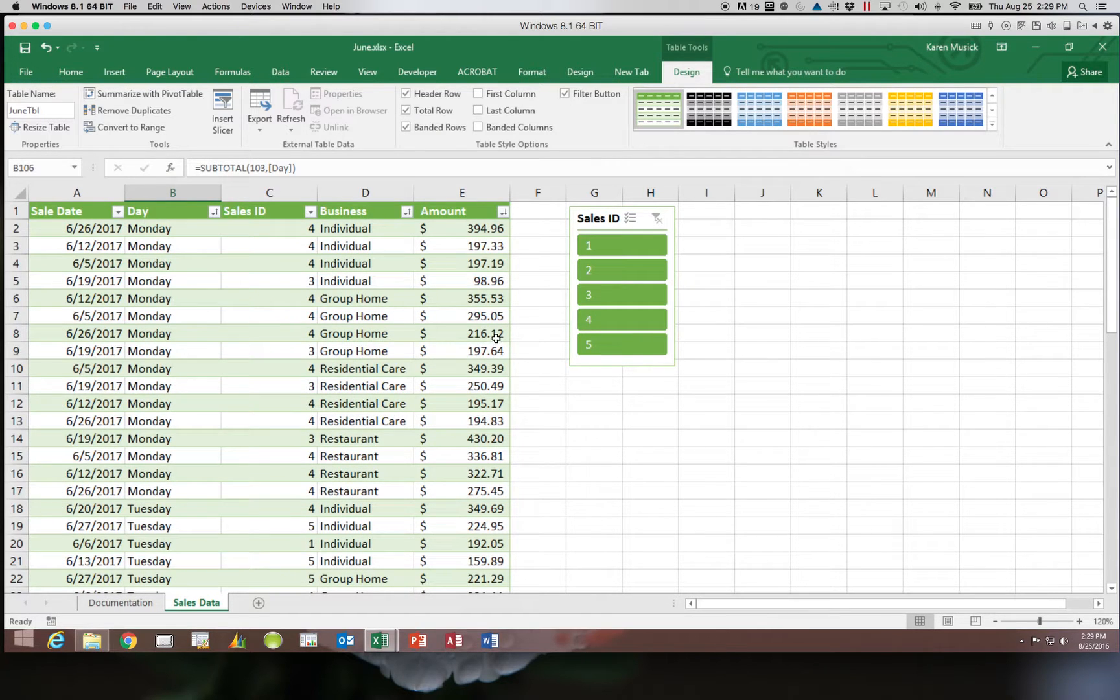
- Filter the Sales ID column to only 2 from its header, and clear that filter again through the slicer
{"action": "left_click", "coordinate": [312, 214]}
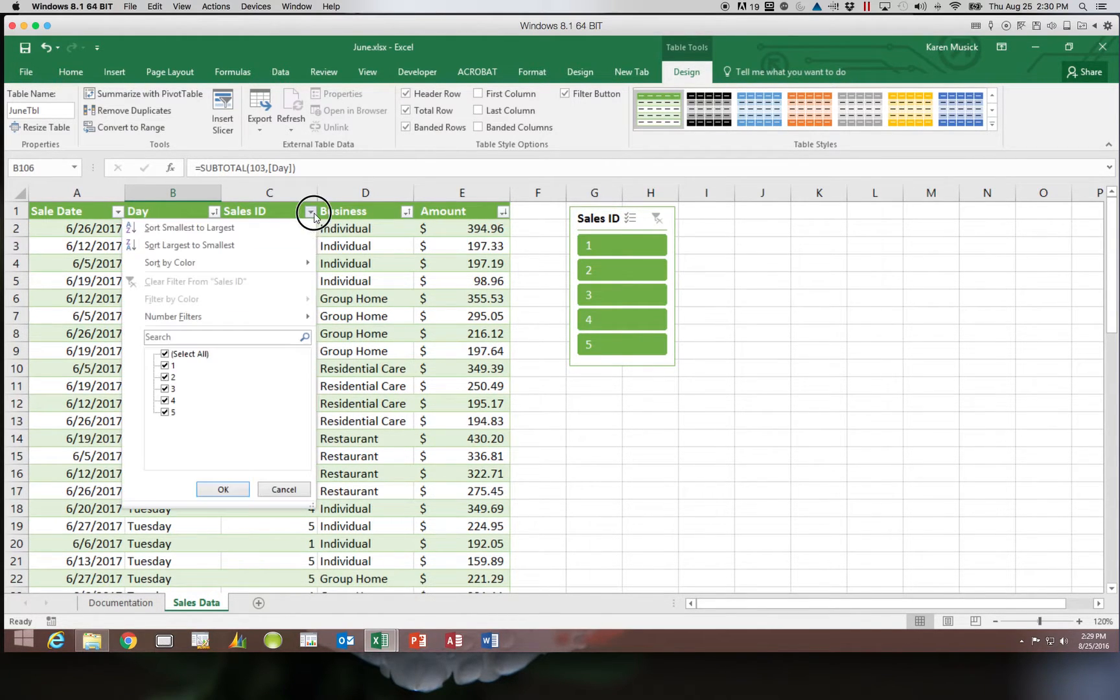
{"action": "left_click", "coordinate": [166, 355]}
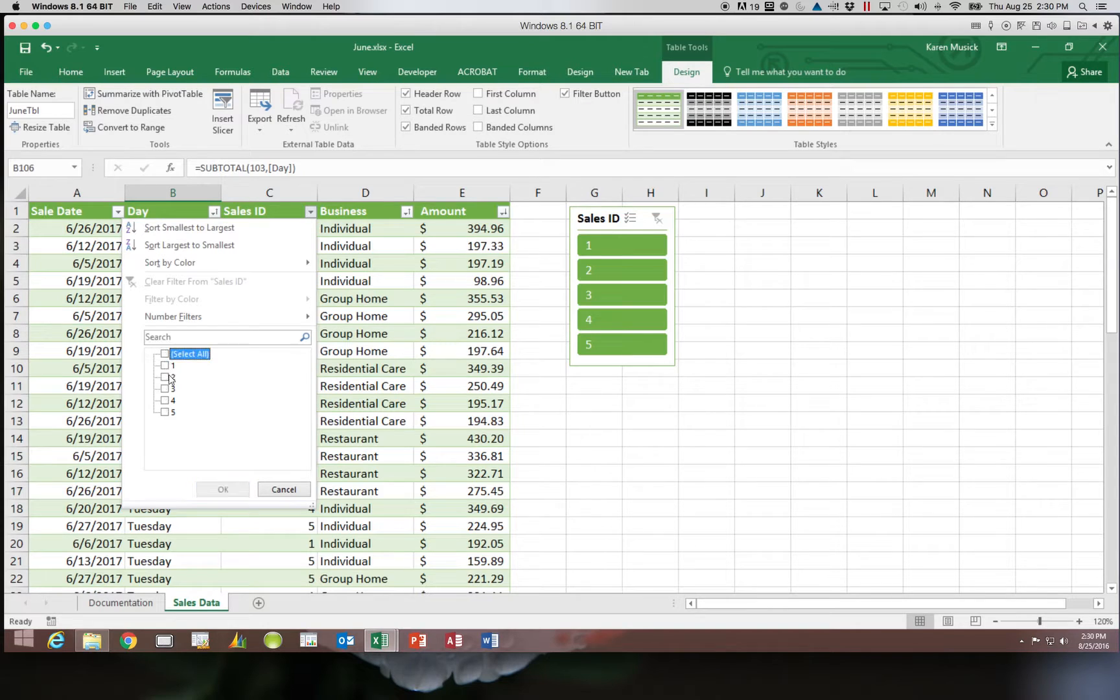
{"action": "left_click", "coordinate": [165, 365]}
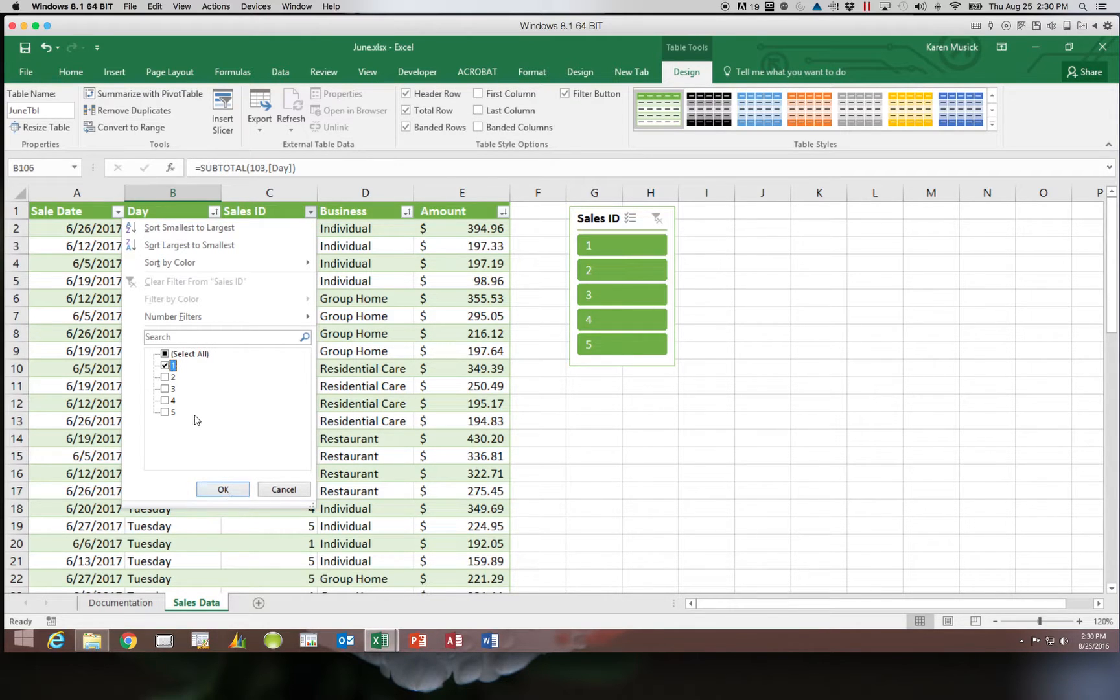
{"action": "left_click", "coordinate": [165, 366]}
{"action": "left_click", "coordinate": [165, 378]}
{"action": "left_click", "coordinate": [222, 489]}
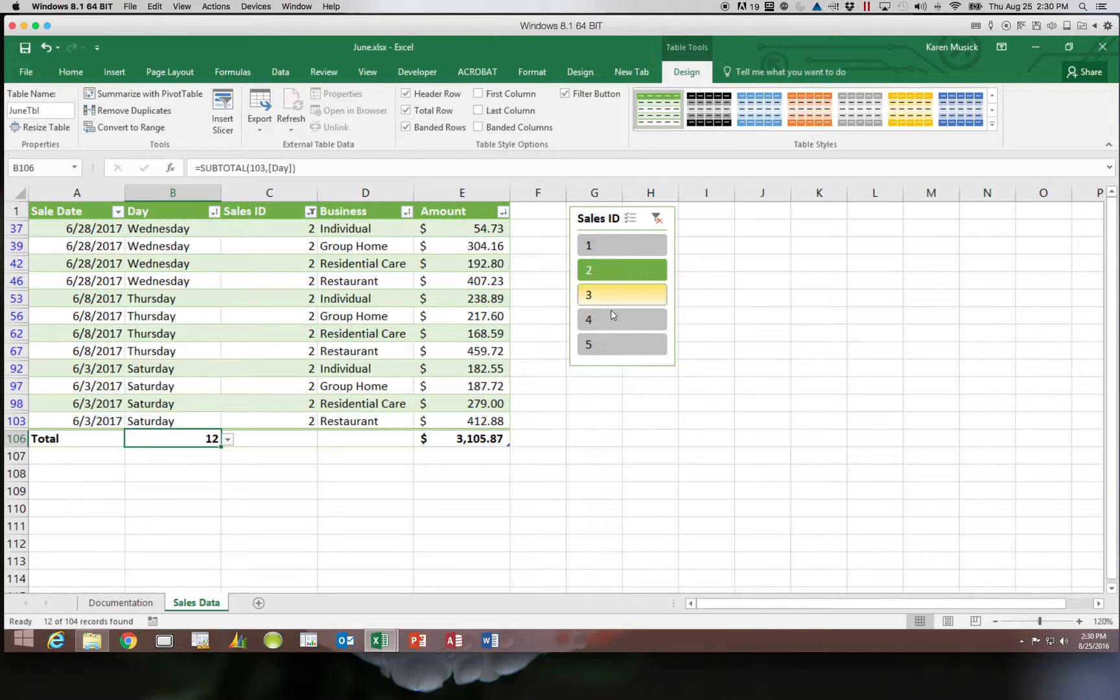
{"action": "left_click", "coordinate": [656, 219]}
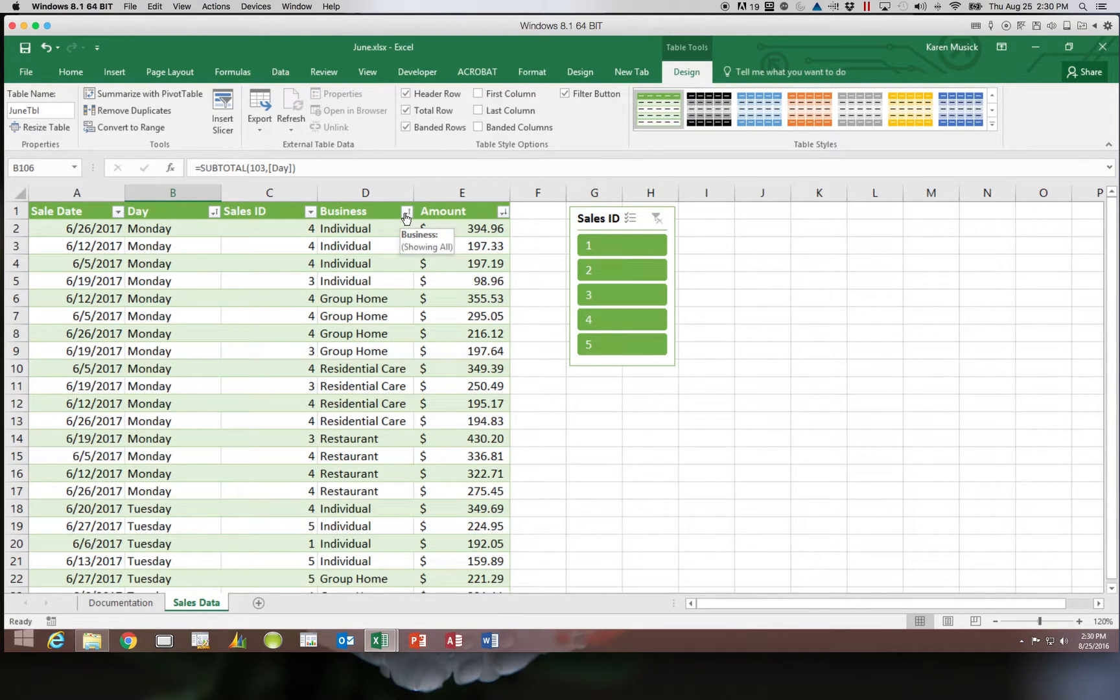
- Filter the Business column to only Group Home and check the table's total row
{"action": "left_click", "coordinate": [405, 213]}
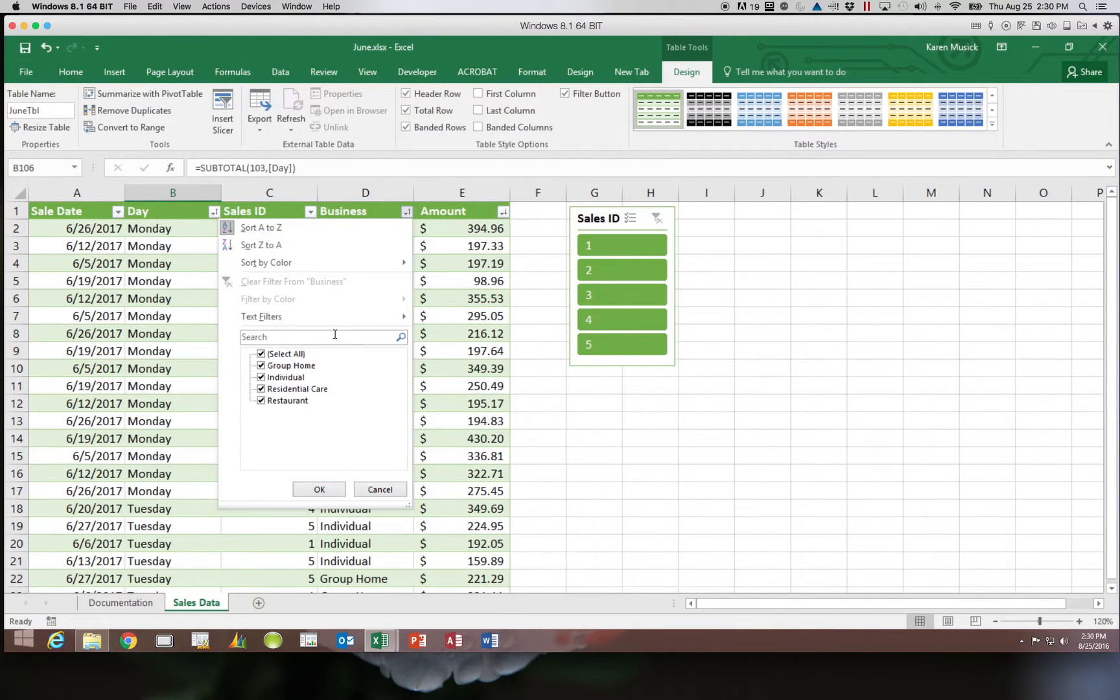
{"action": "left_click", "coordinate": [285, 354]}
{"action": "left_click", "coordinate": [290, 365]}
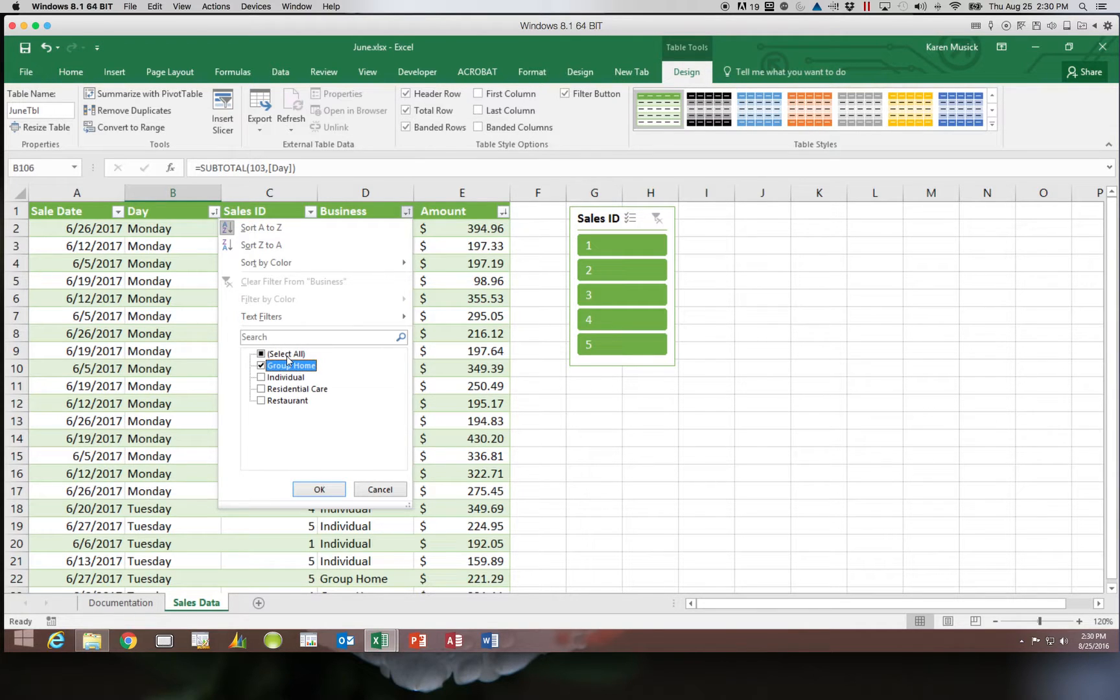
{"action": "left_click", "coordinate": [308, 493]}
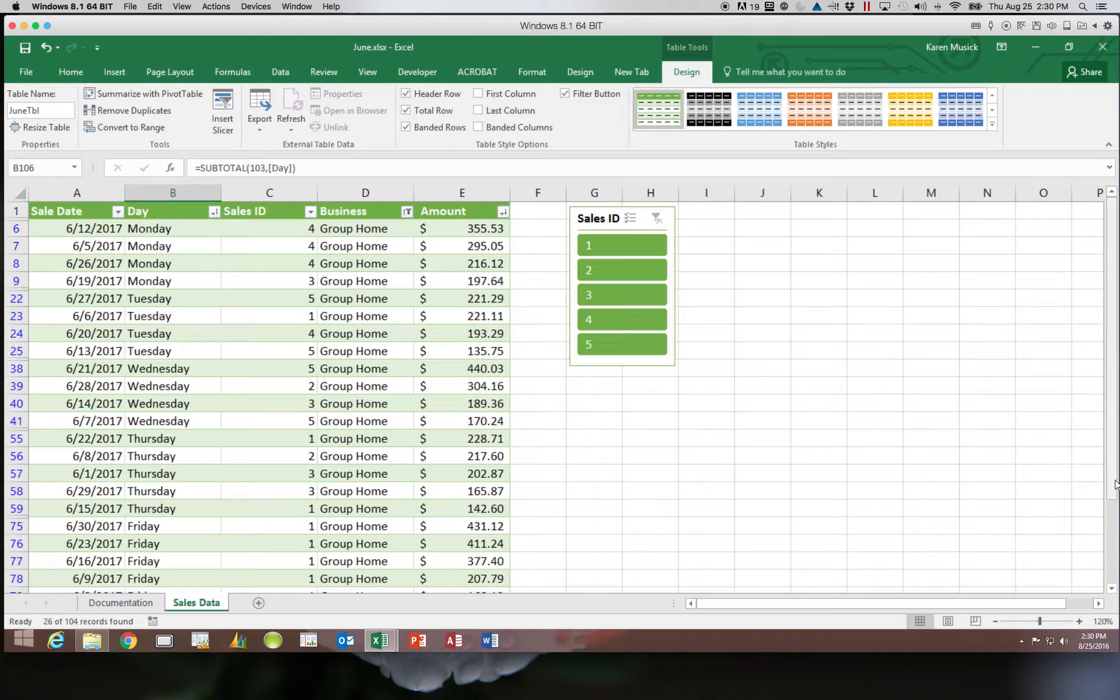
{"action": "left_click_drag", "start_coordinate": [1112, 483], "coordinate": [1111, 587]}
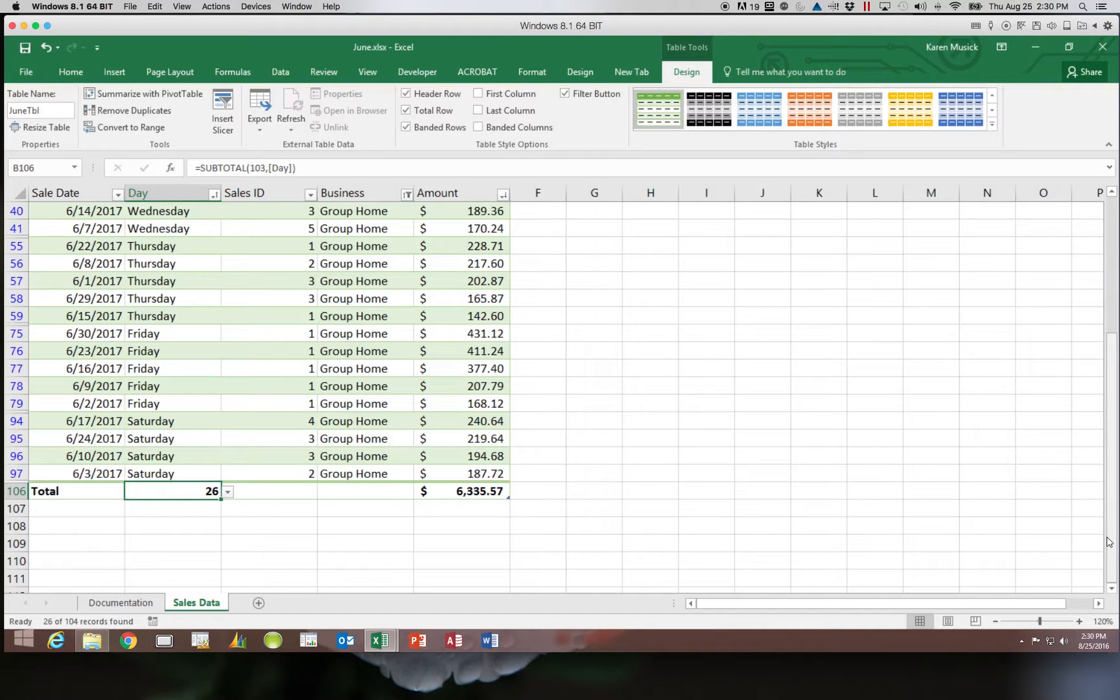
- Clear the Group Home filter from the Business column so that all business types are included
{"action": "left_click_drag", "start_coordinate": [1106, 530], "coordinate": [1117, 329]}
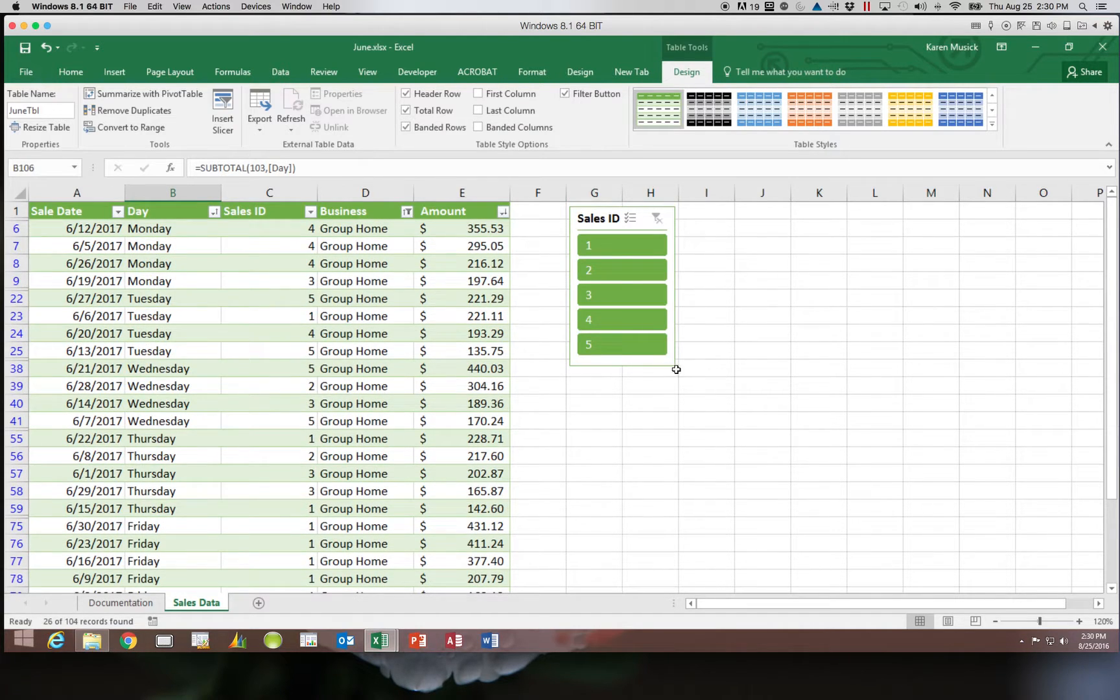
{"action": "left_click", "coordinate": [407, 212]}
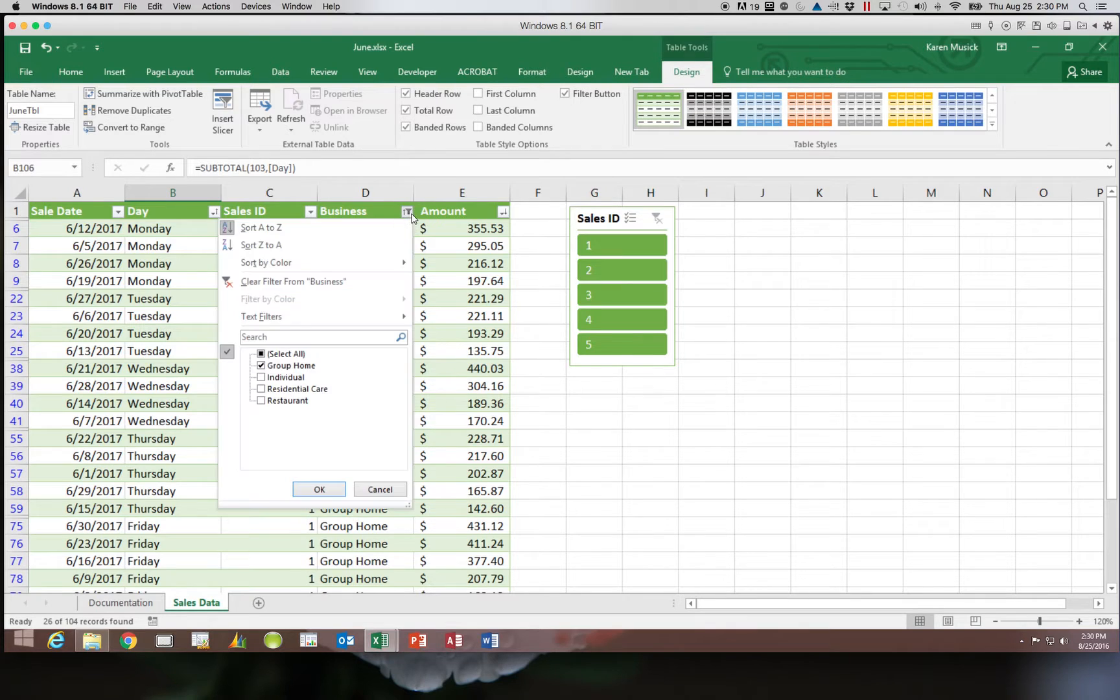
{"action": "left_click", "coordinate": [316, 280]}
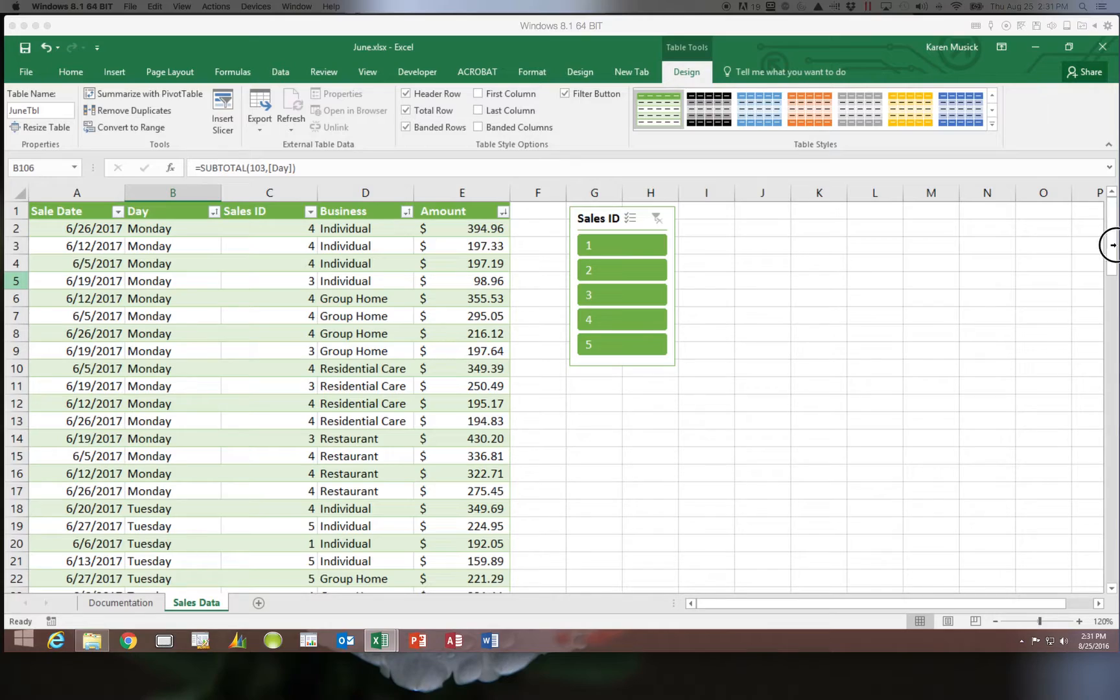
- Turn the sales table's total row off and back on, twice in a row
{"action": "left_click_drag", "start_coordinate": [1110, 245], "coordinate": [1105, 543]}
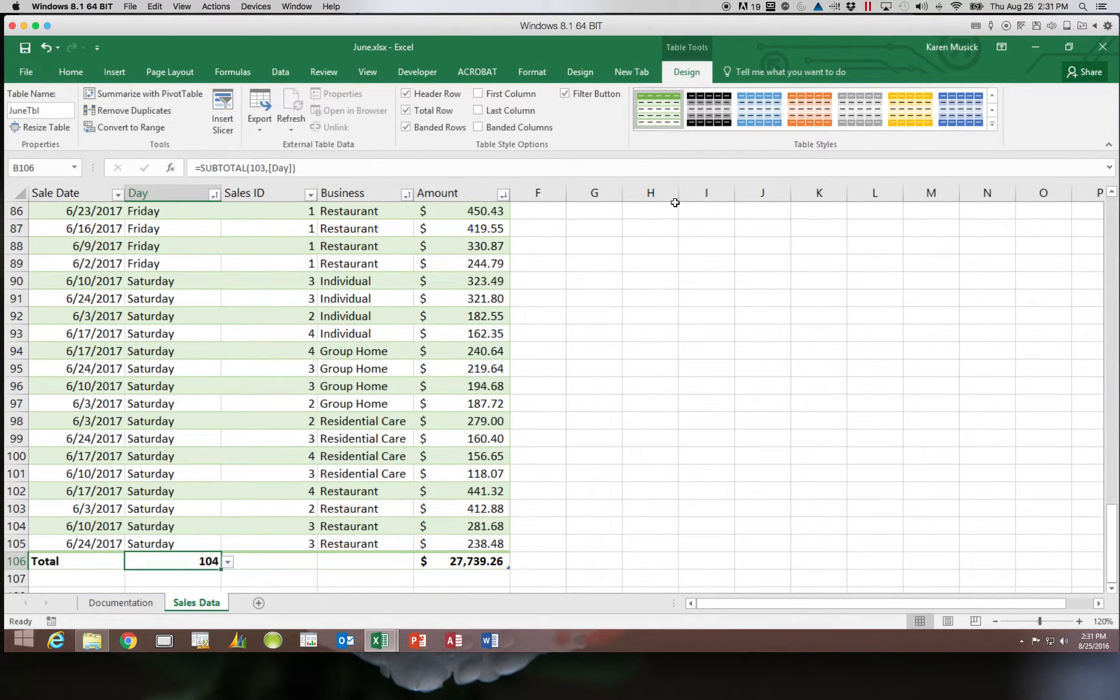
{"action": "left_click", "coordinate": [406, 111]}
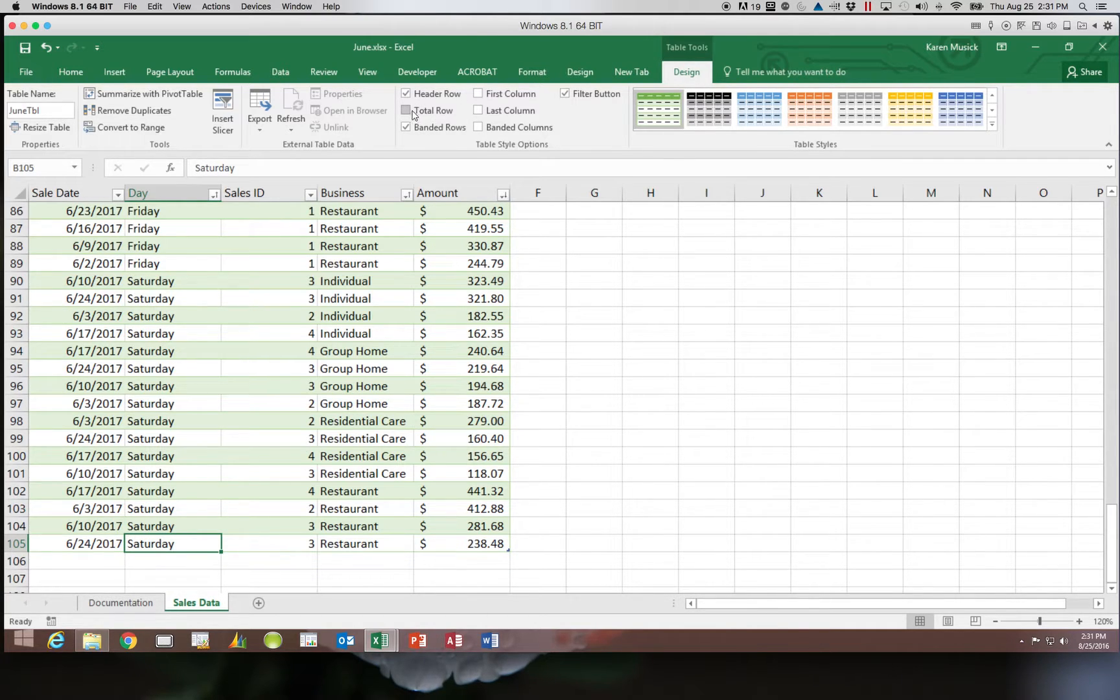
{"action": "left_click", "coordinate": [406, 111]}
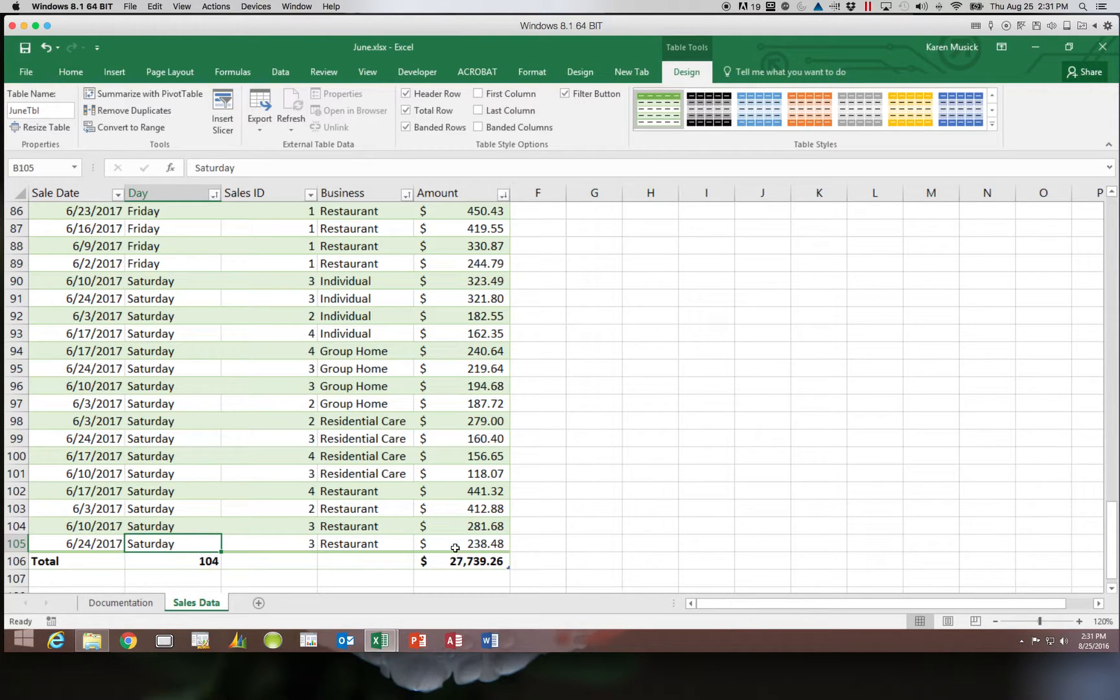
{"action": "left_click", "coordinate": [406, 111]}
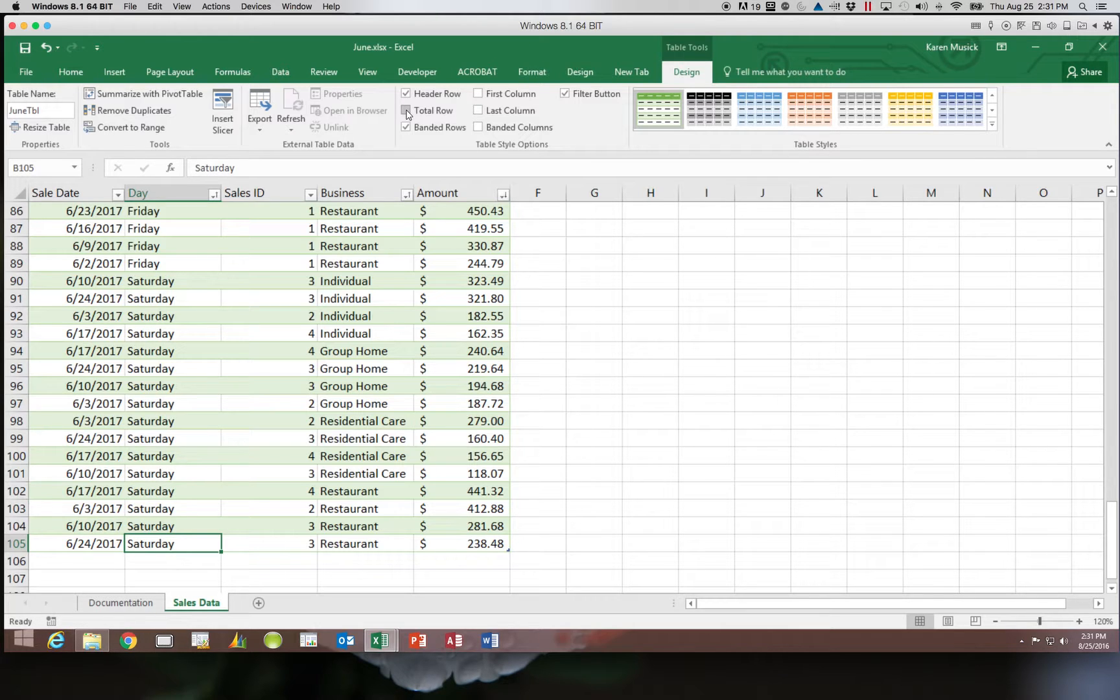
{"action": "left_click", "coordinate": [406, 110]}
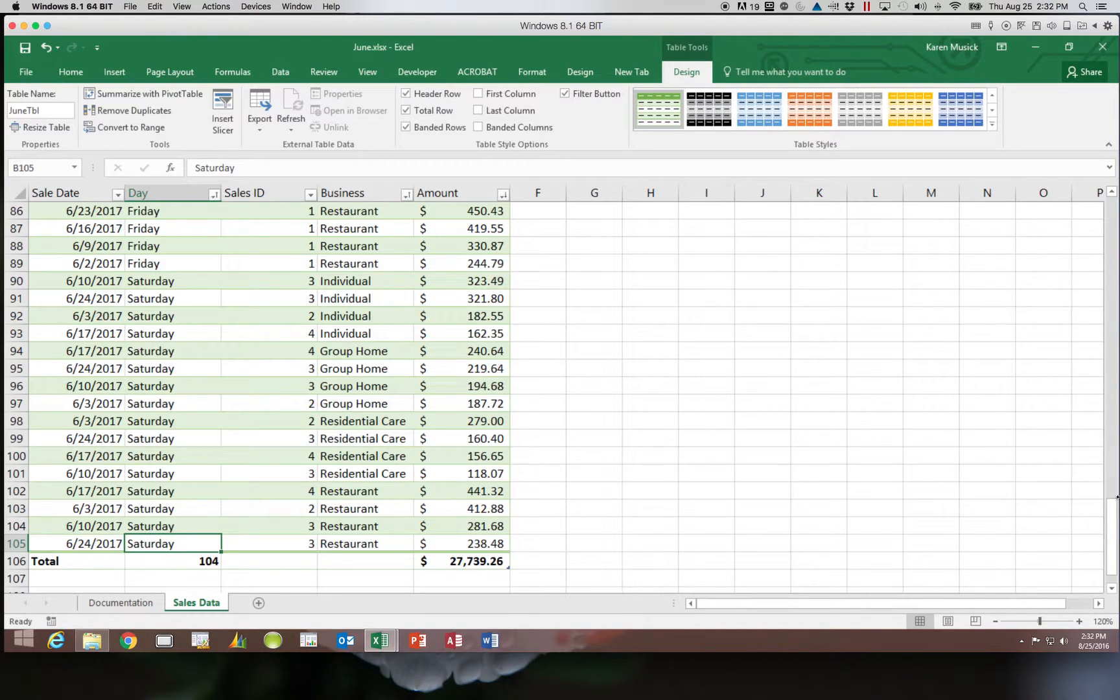
{"action": "left_click", "coordinate": [1115, 546]}
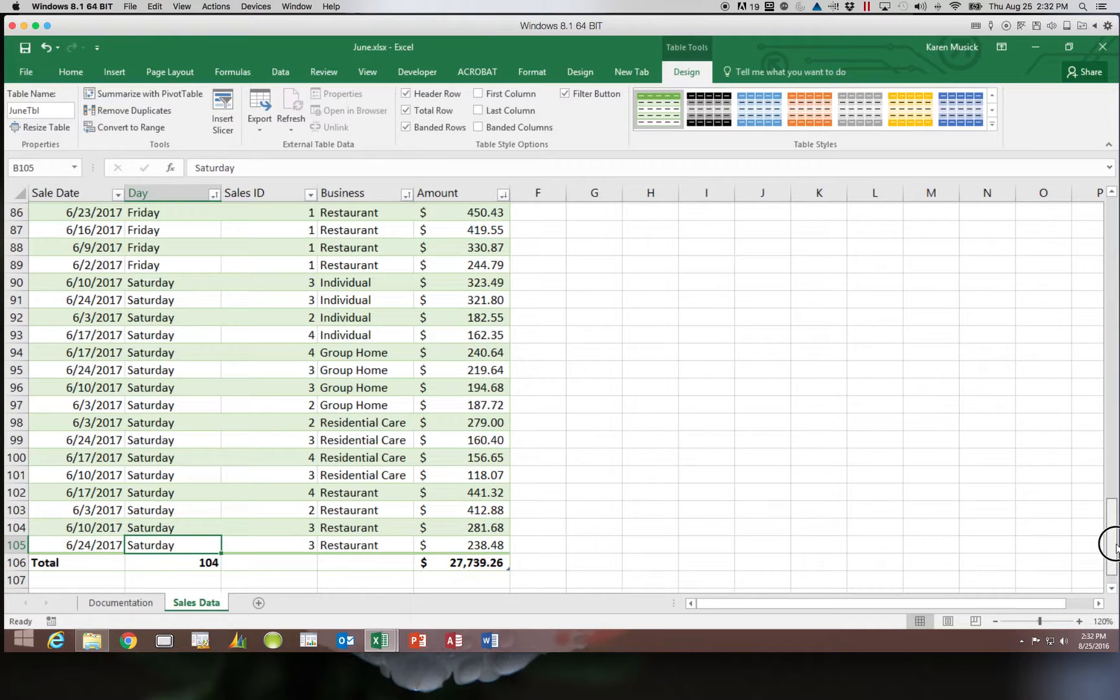
{"action": "left_click_drag", "start_coordinate": [1114, 546], "coordinate": [1114, 228]}
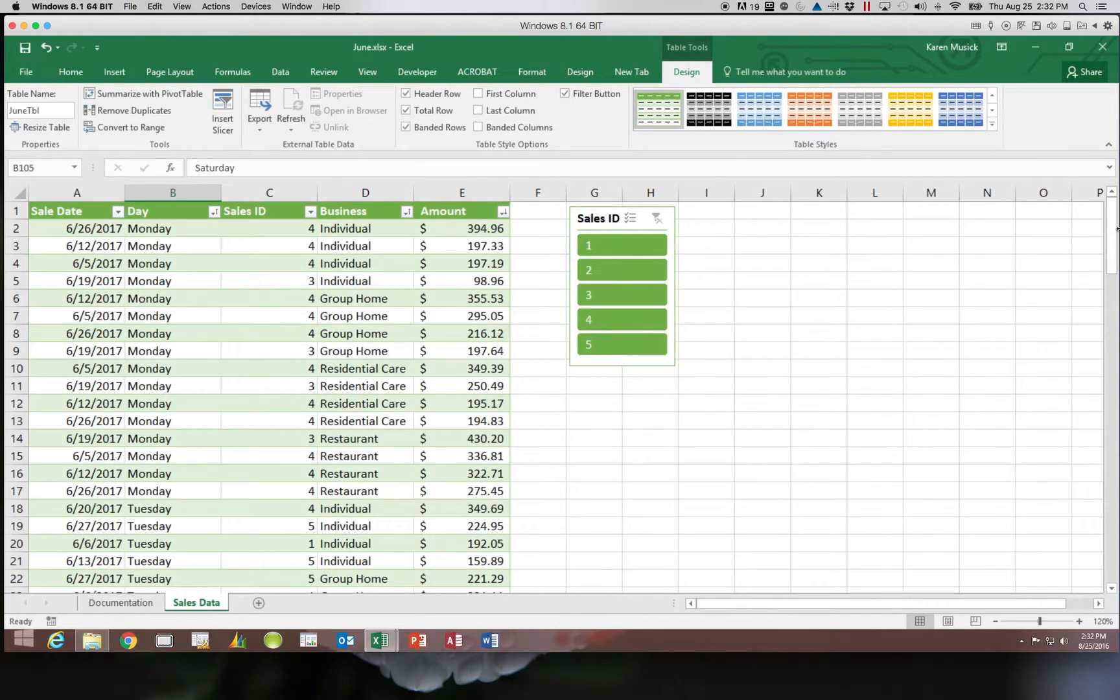